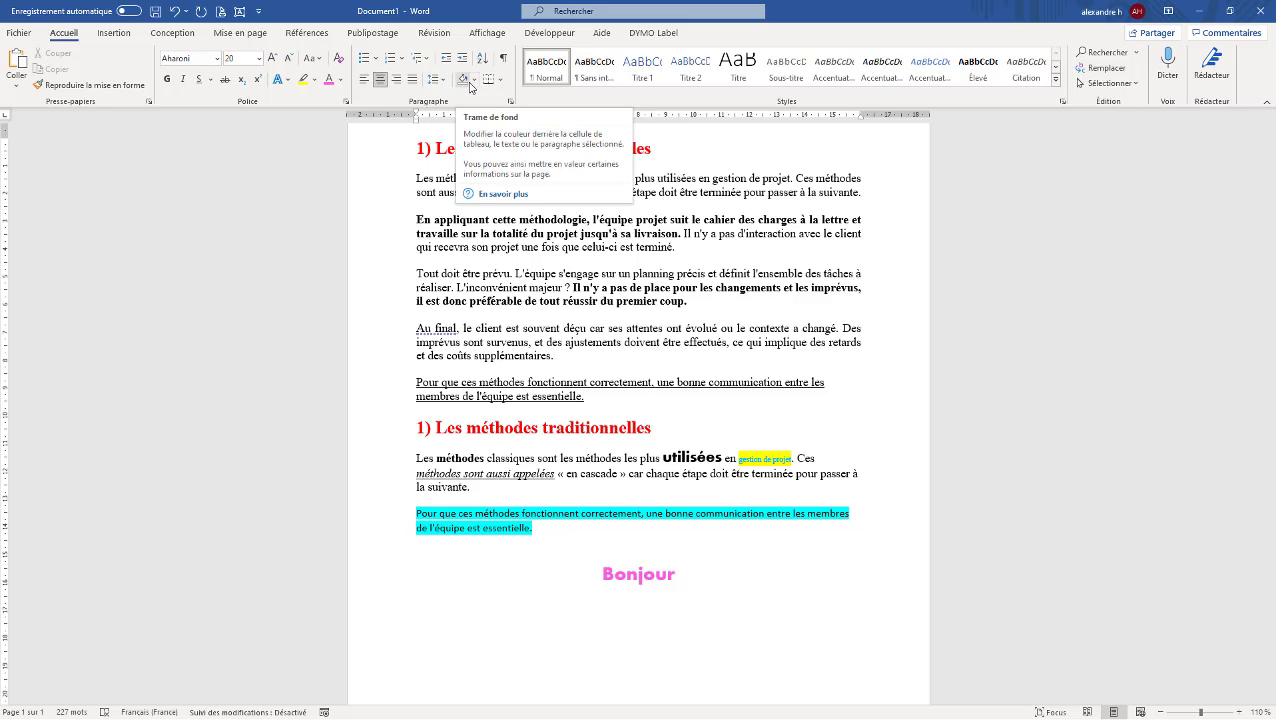
Shade the paragraph starting "En appliquant cette méthodologie" with the lightest green theme colour
left_click(537, 303)
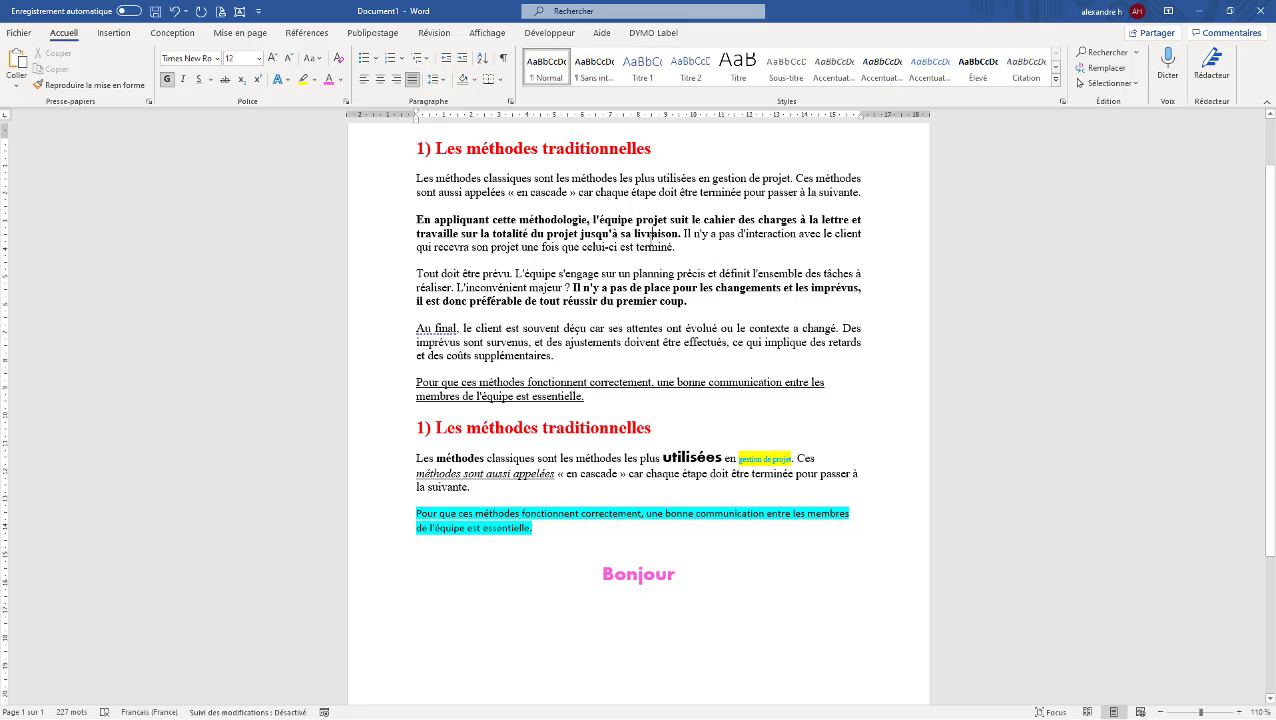
triple_click(650, 243)
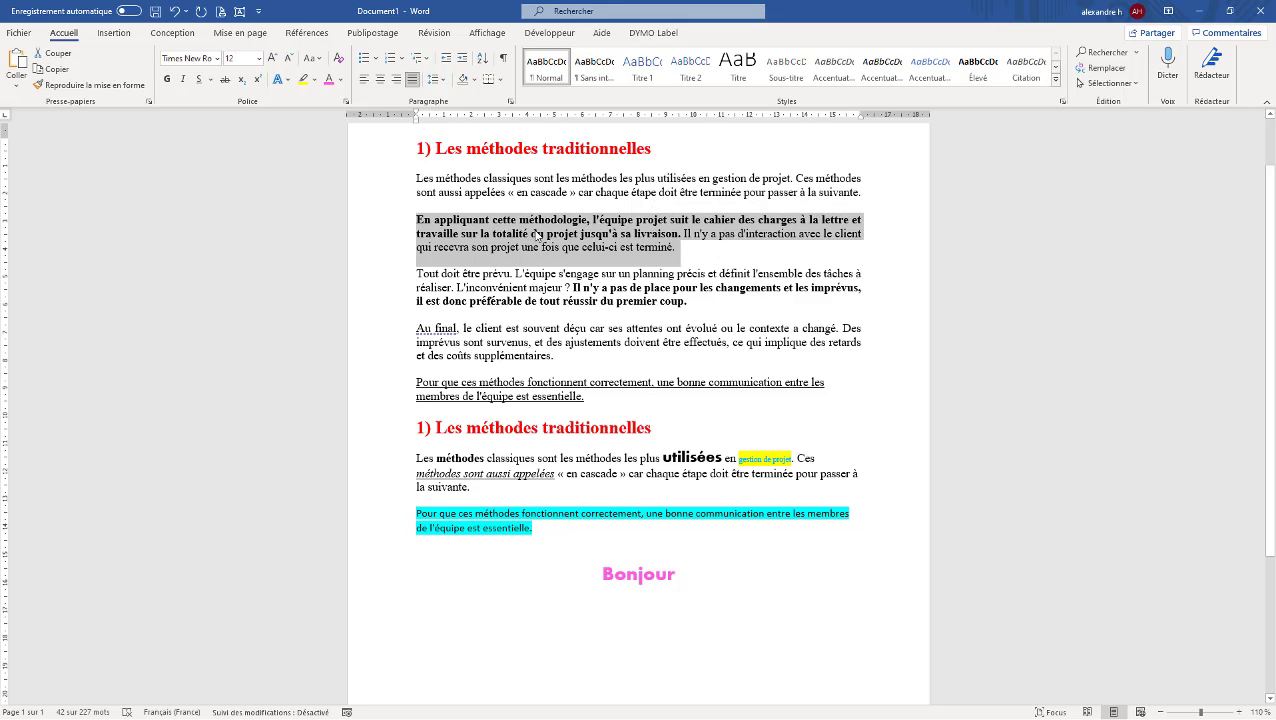
mouse_move(678, 247)
left_mouse_down()
mouse_move(405, 190)
mouse_move(401, 222)
left_mouse_up()
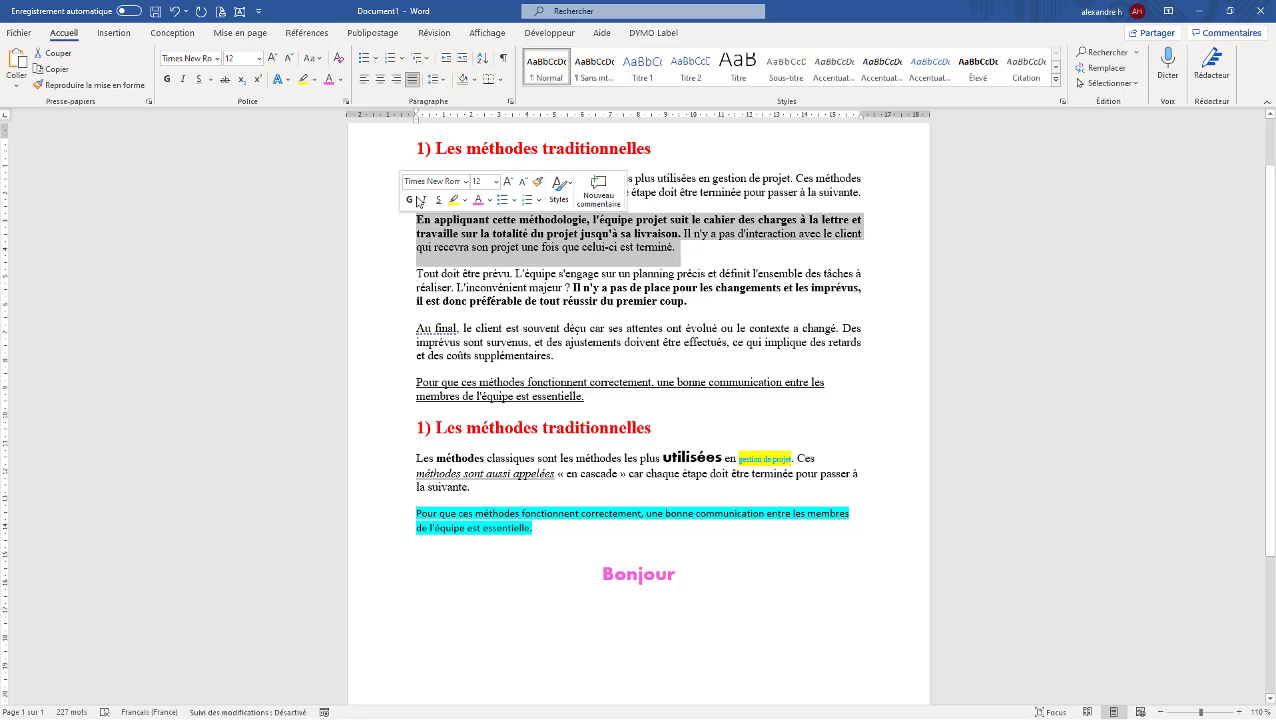
left_click(474, 81)
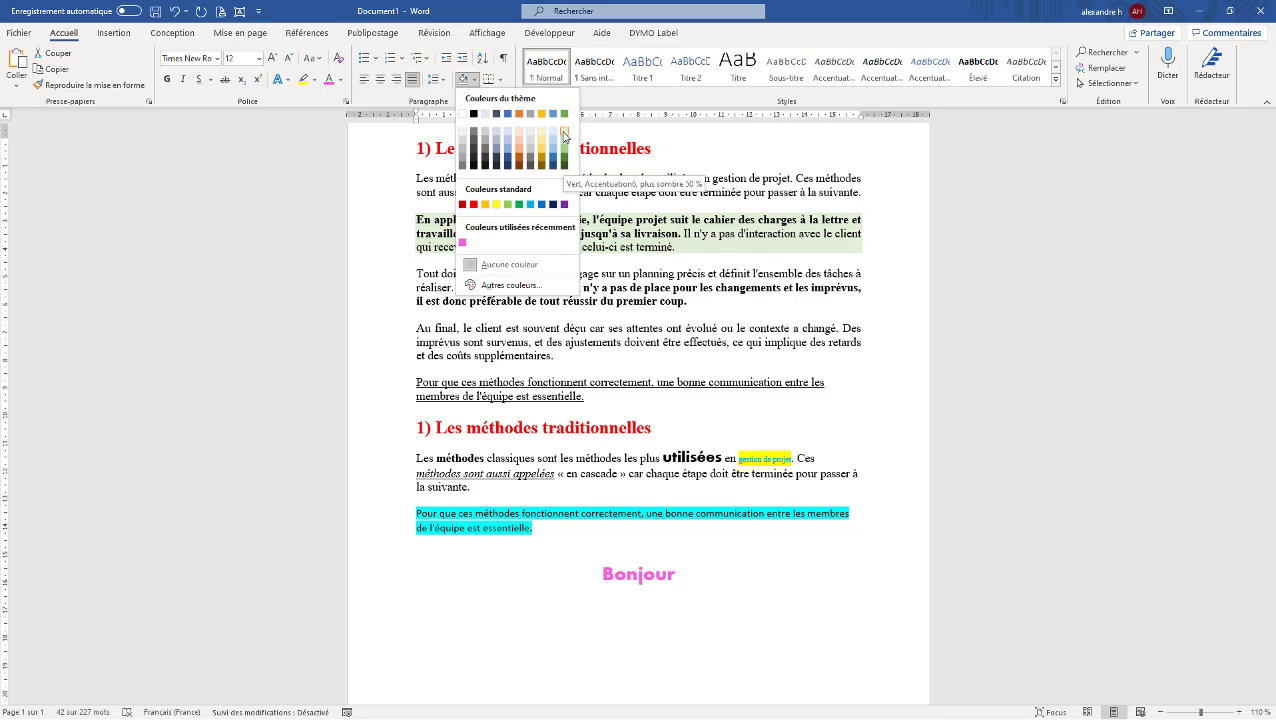
left_click(565, 135)
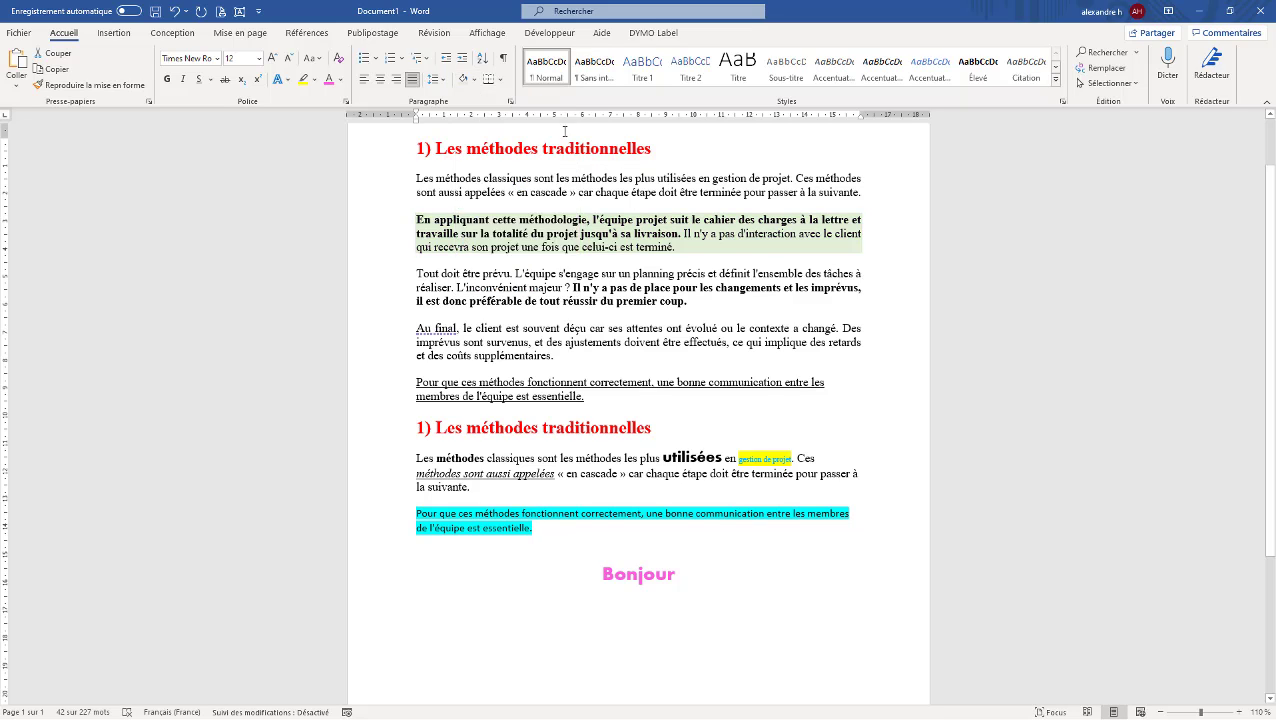
left_click(686, 302)
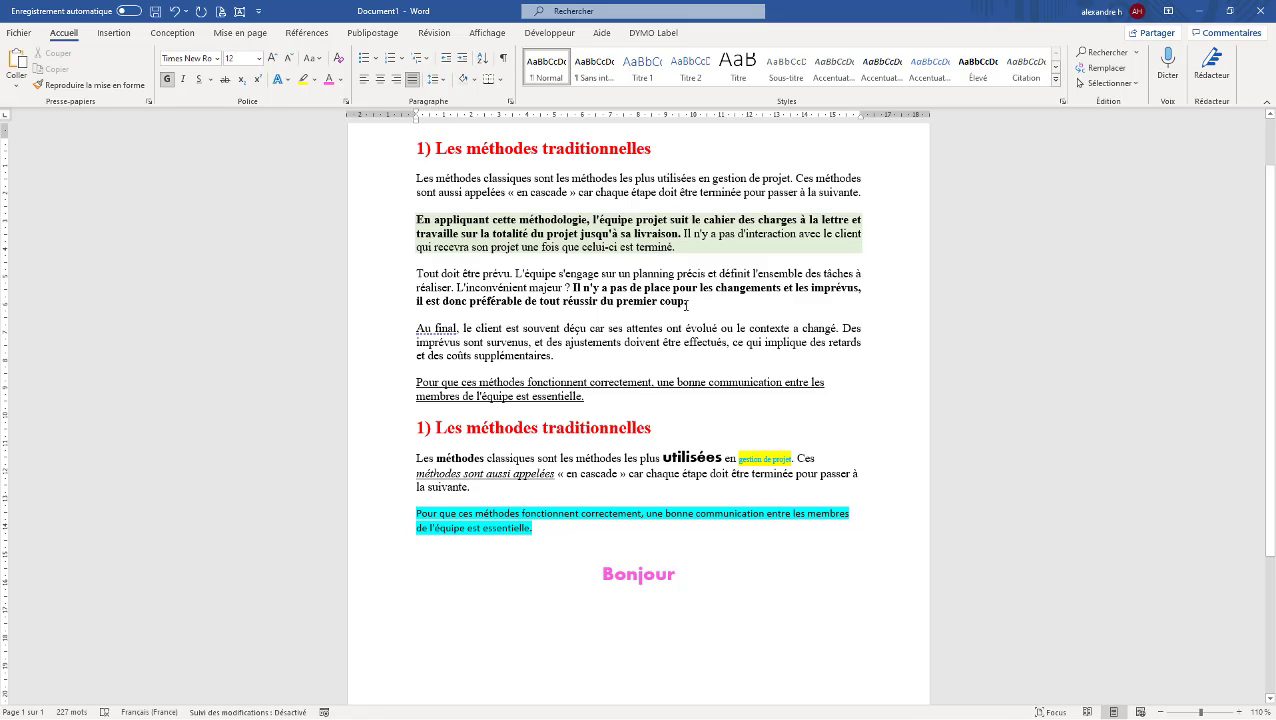
Change the shading of the "En appliquant cette méthodologie" paragraph to the lightest orange theme colour
left_click_drag(677, 249, 416, 219)
left_click(681, 233)
left_click(469, 79)
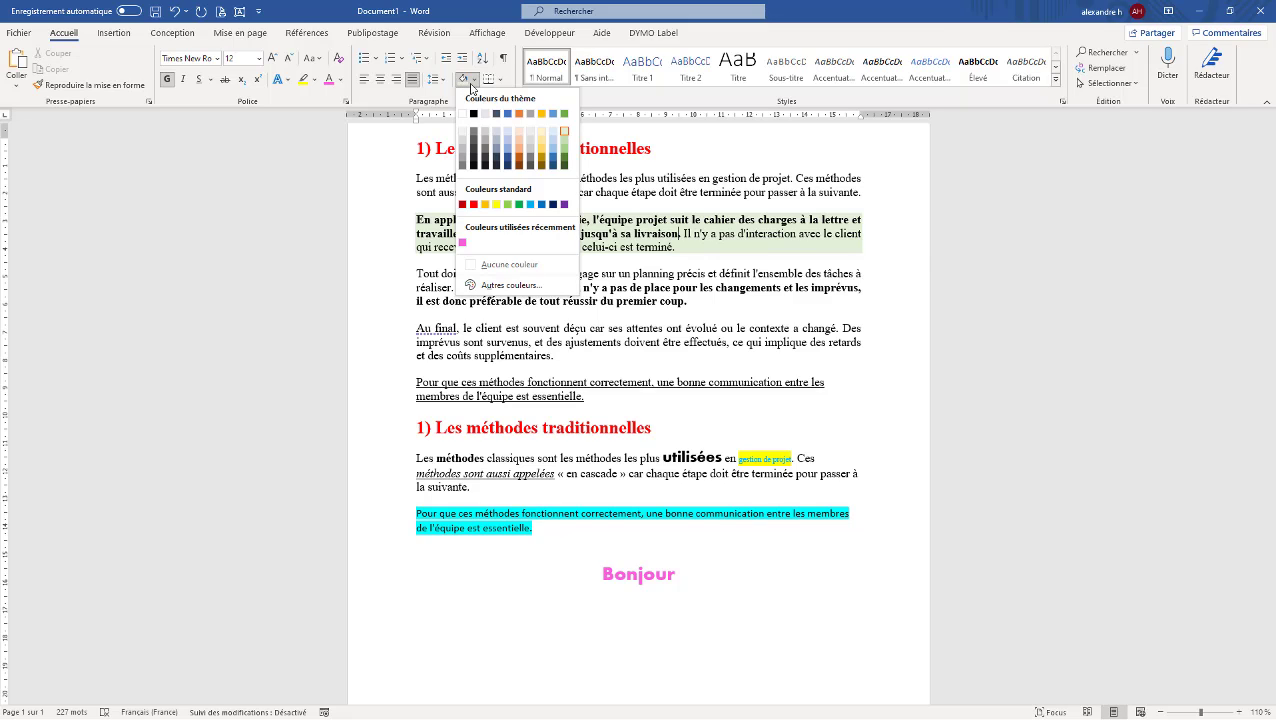
left_click(519, 137)
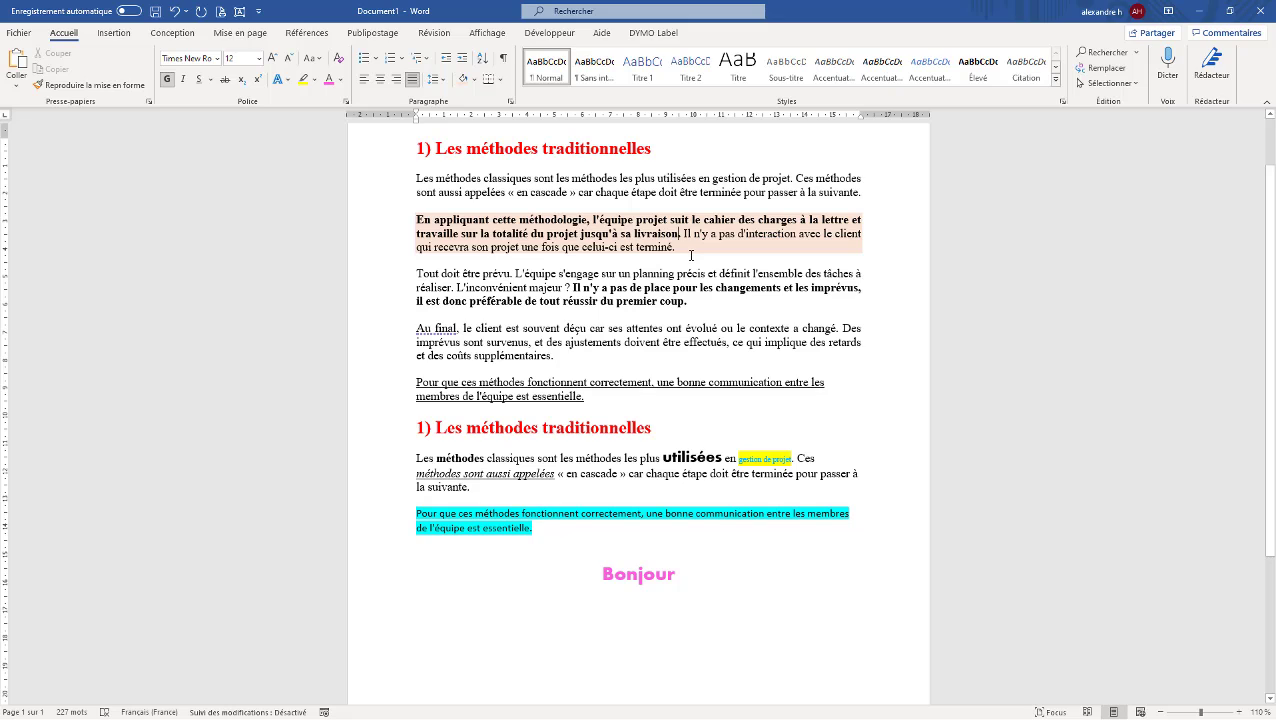
Set the line spacing of the "En appliquant cette méthodologie" paragraph to 1,5
left_click_drag(678, 253, 418, 214)
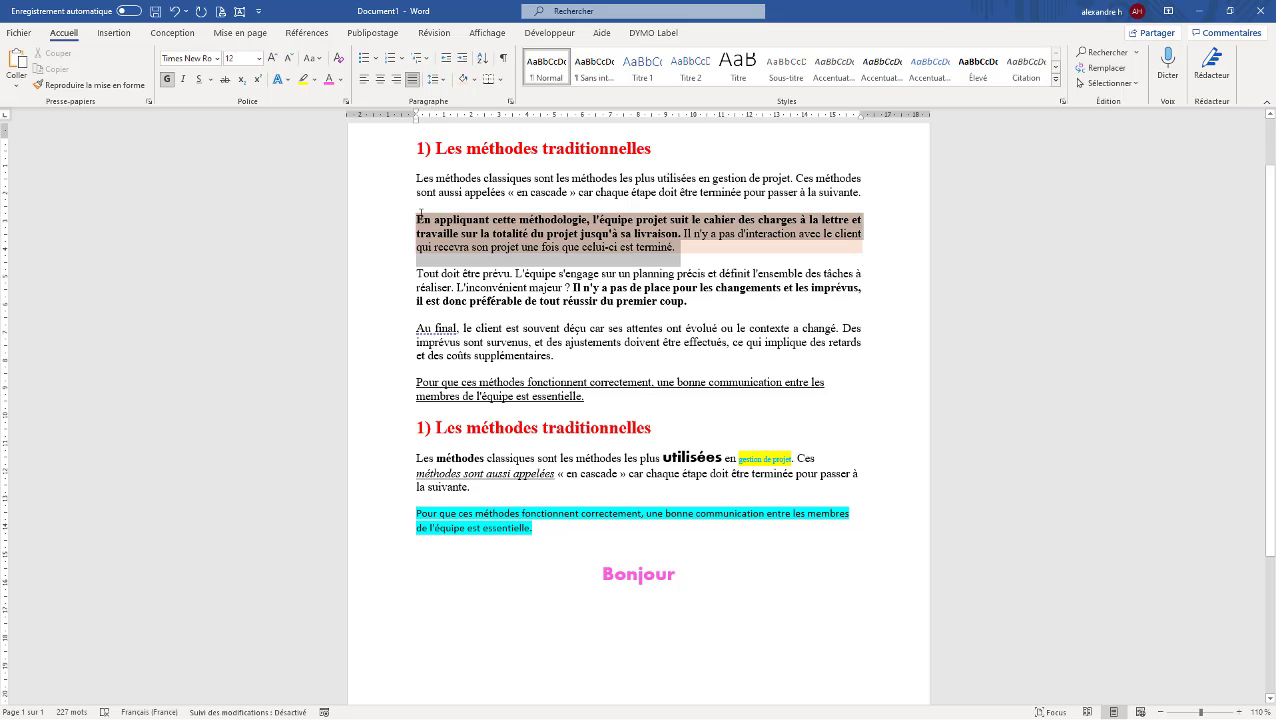
left_click(441, 85)
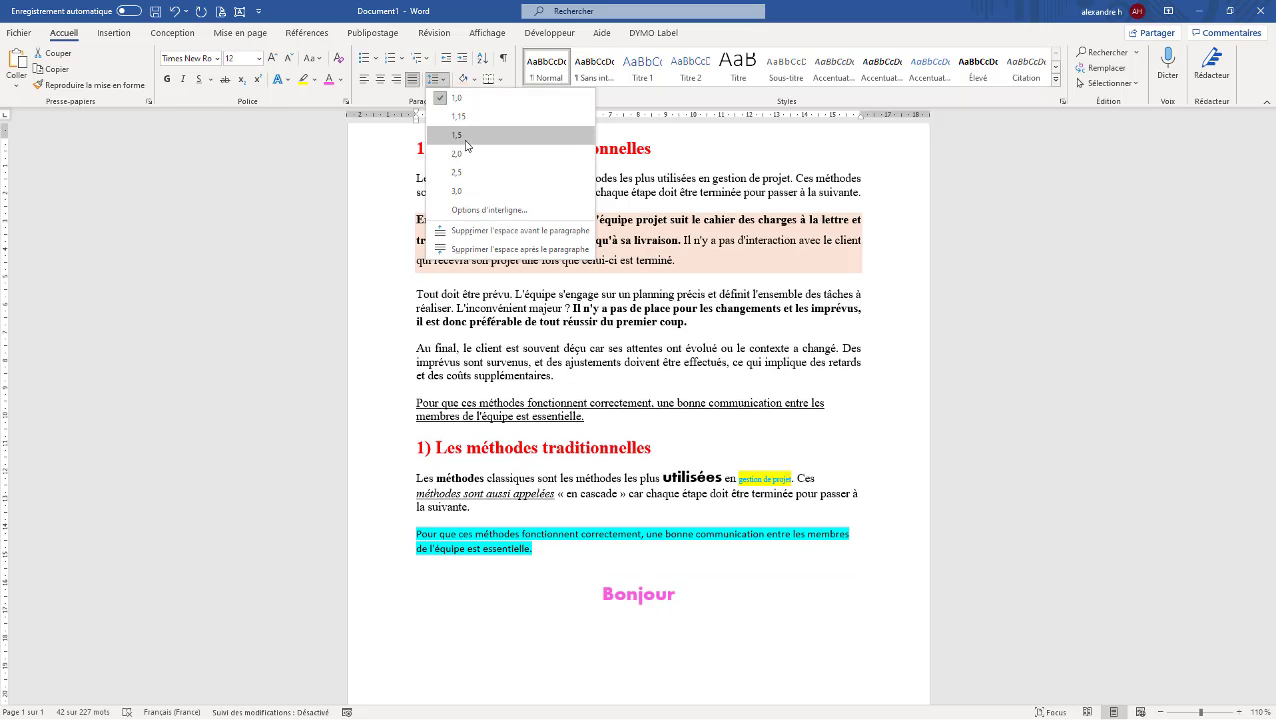
left_click(465, 135)
left_click(729, 280)
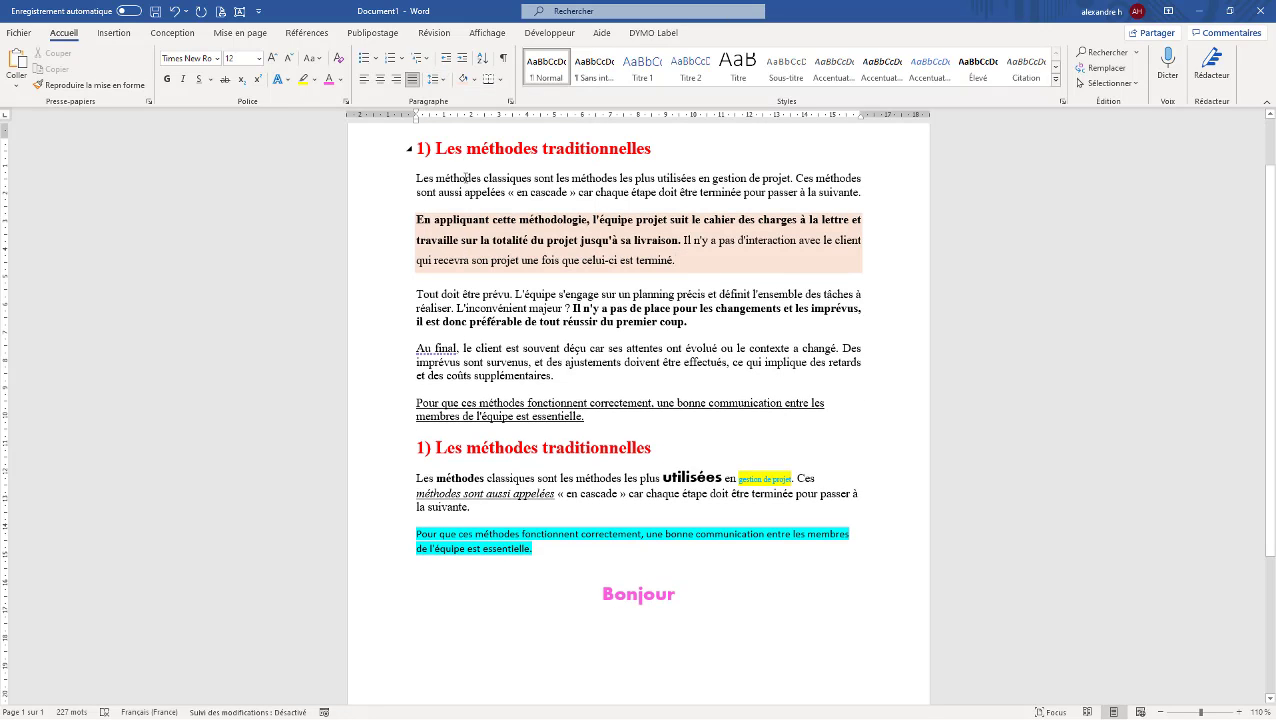
Compare the first paragraph with the orange-shaded one and check the shaded paragraph's line spacing setting
left_click_drag(416, 178, 860, 193)
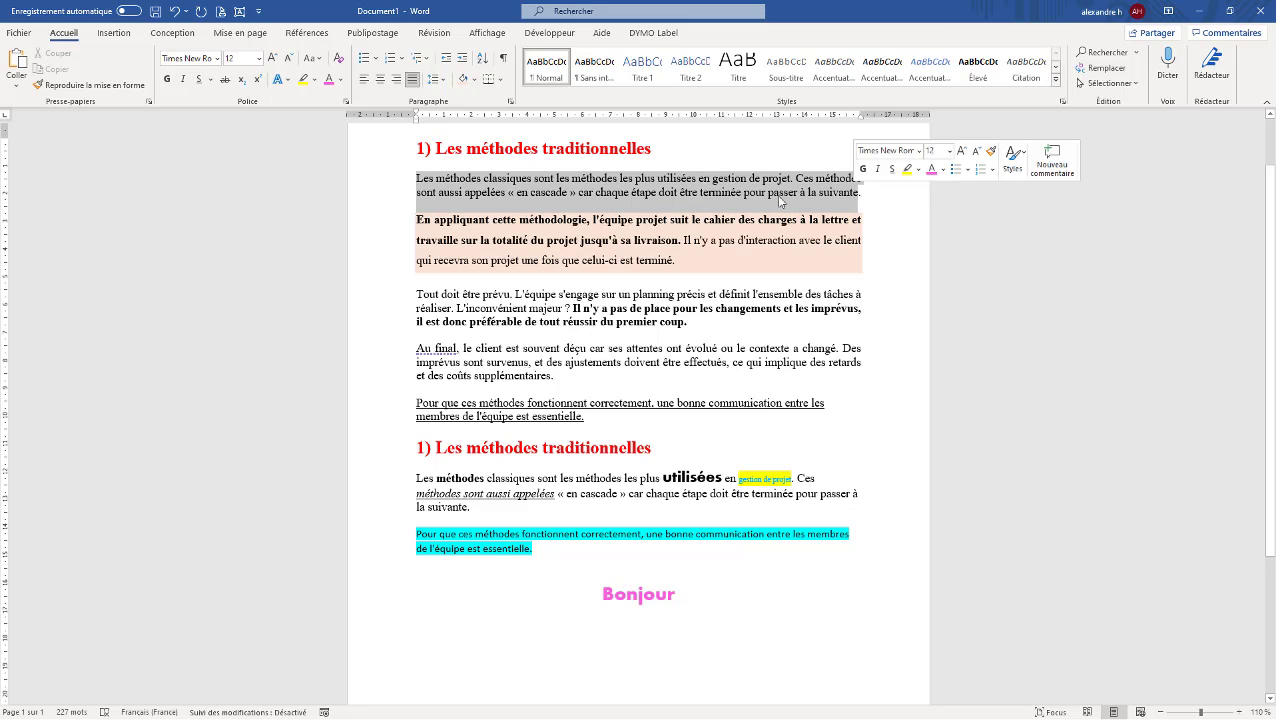
left_click(452, 238)
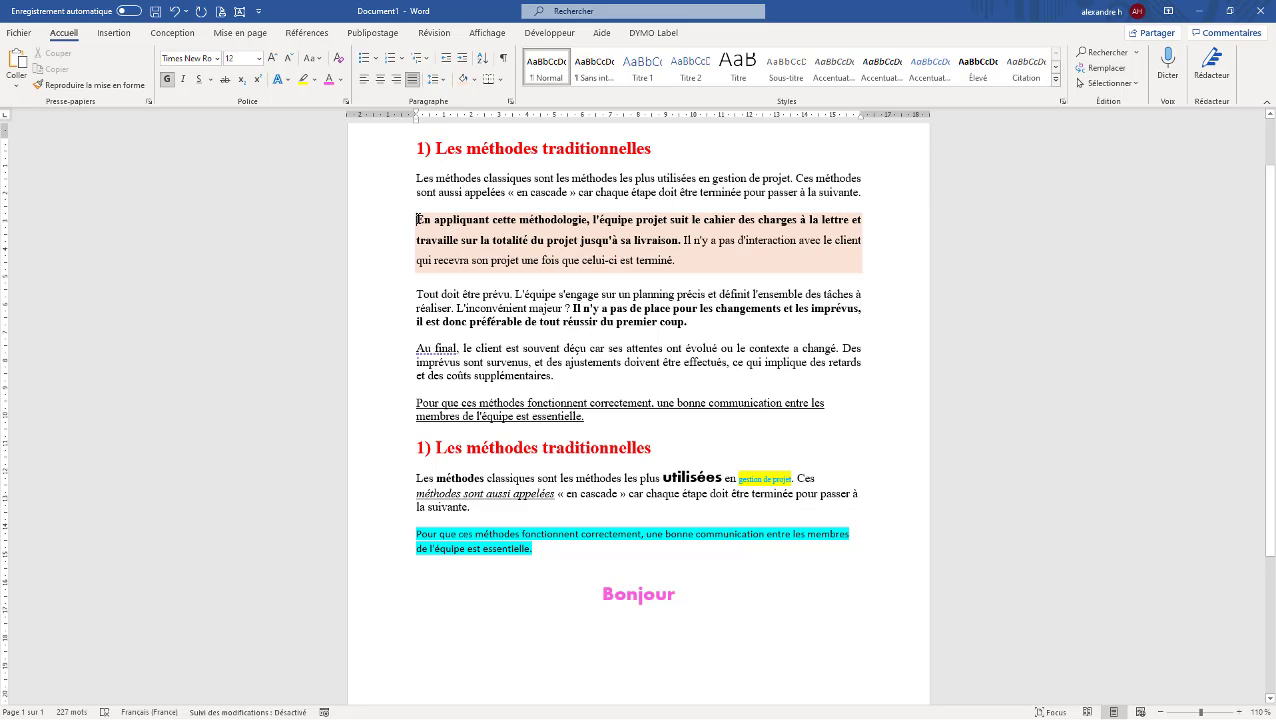
left_click(419, 262)
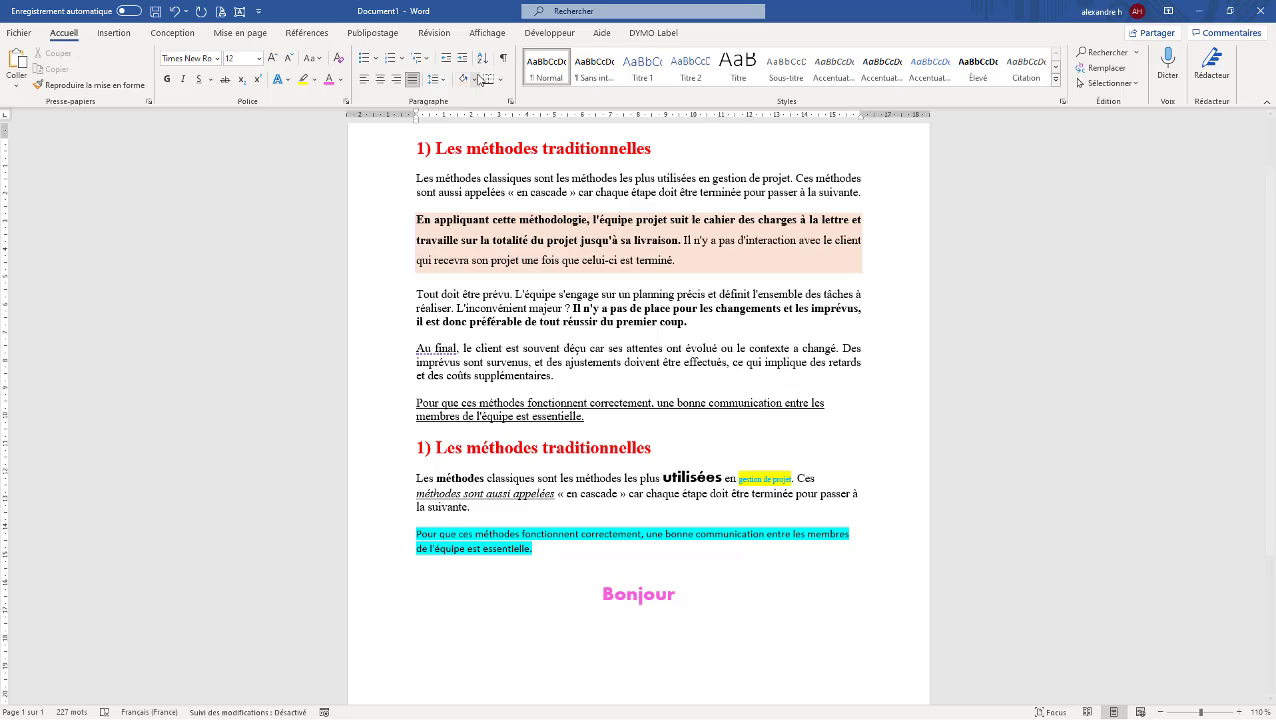
left_click(440, 83)
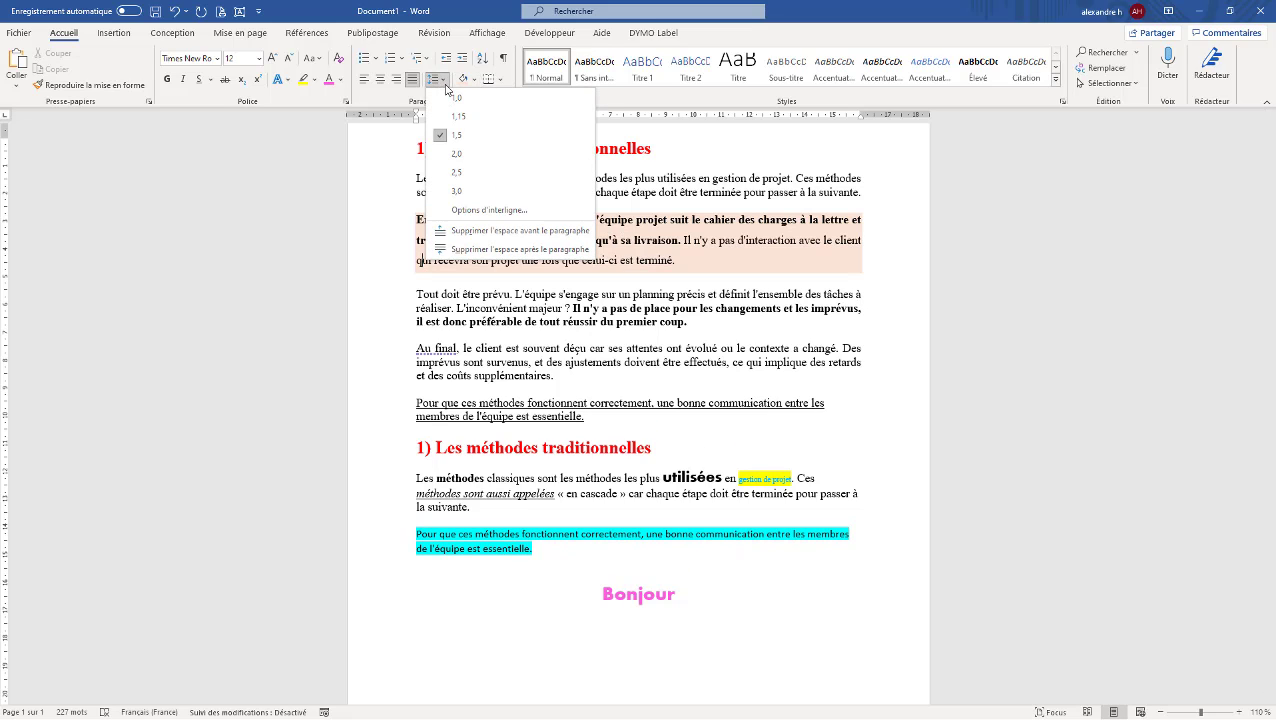
left_click(655, 210)
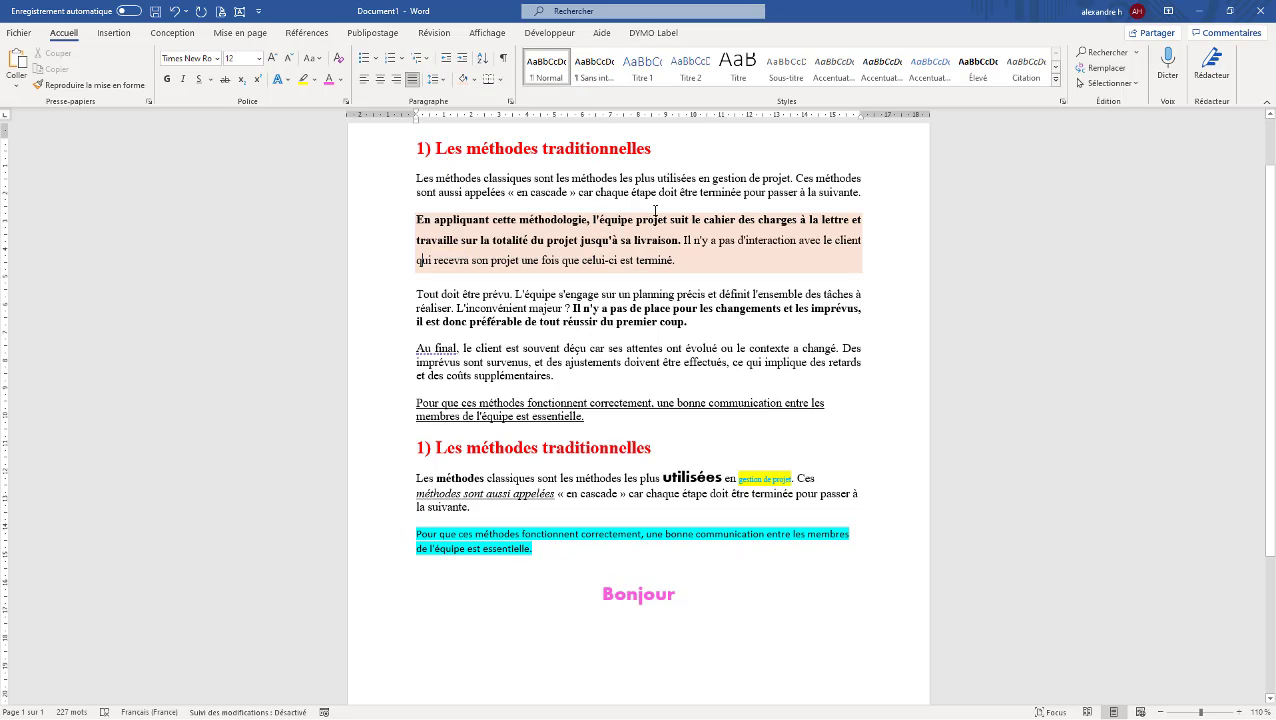
Set the line spacing of the paragraph starting "Au final, le client" to 2,5
triple_click(486, 350)
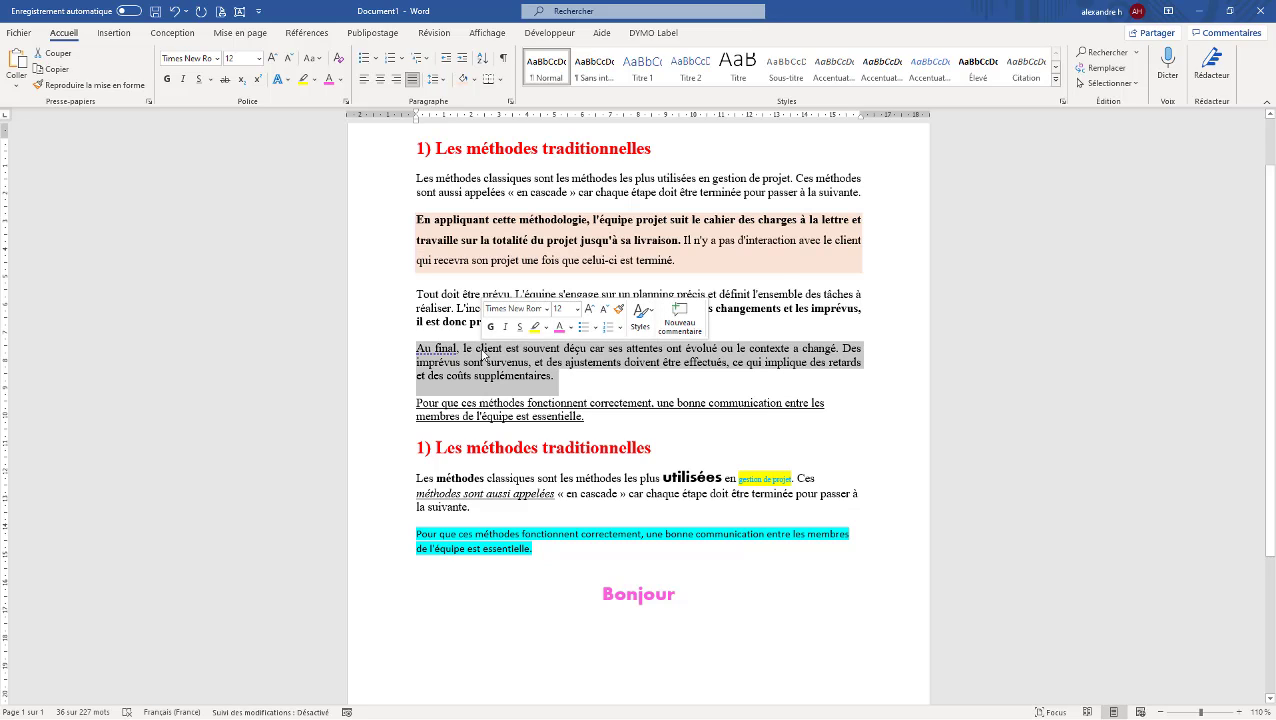
left_click(447, 83)
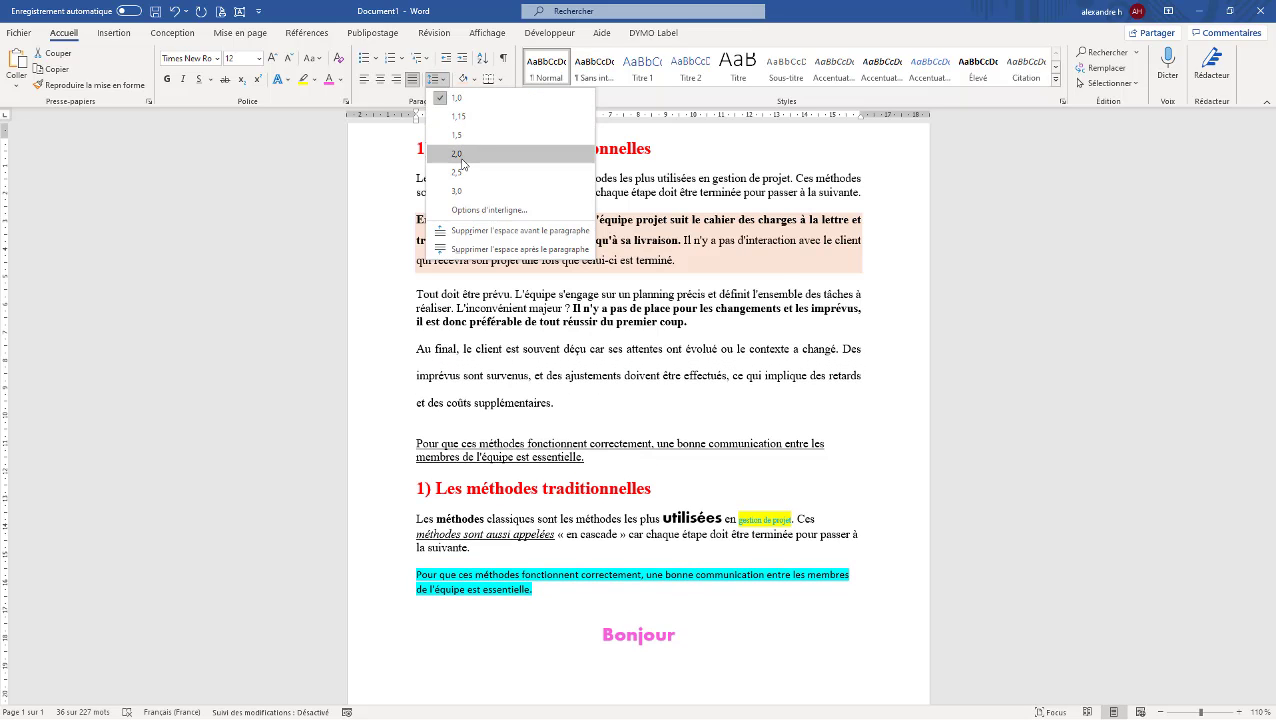
left_click(462, 174)
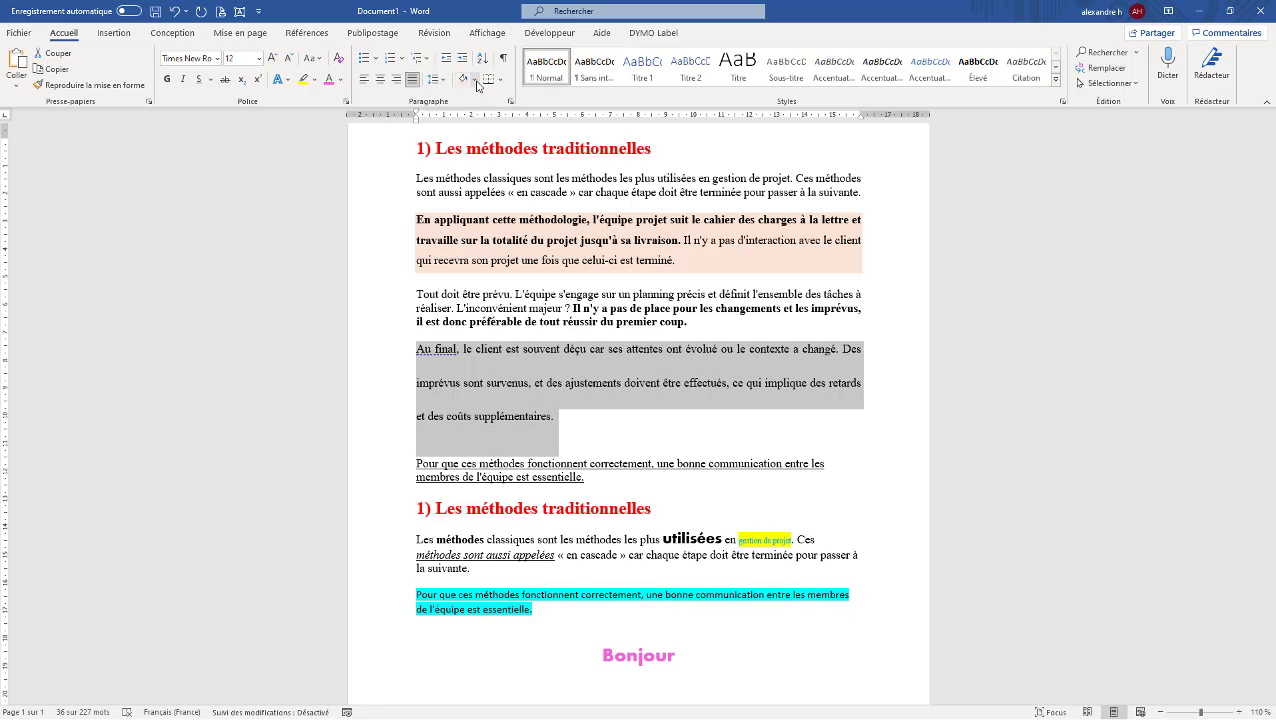
Shade the "Au final, le client" paragraph with the theme colour Vert, Accentuation6, plus clair 80 %
left_click(474, 80)
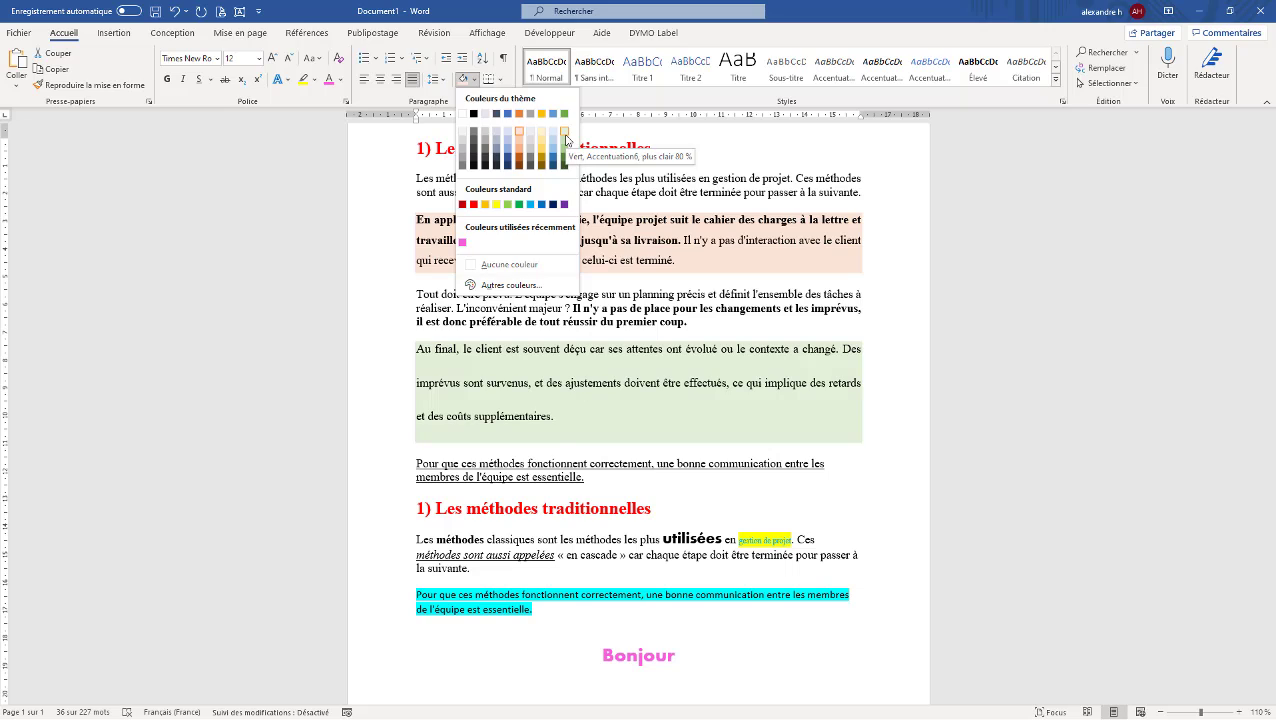
left_click(566, 140)
left_click(450, 370)
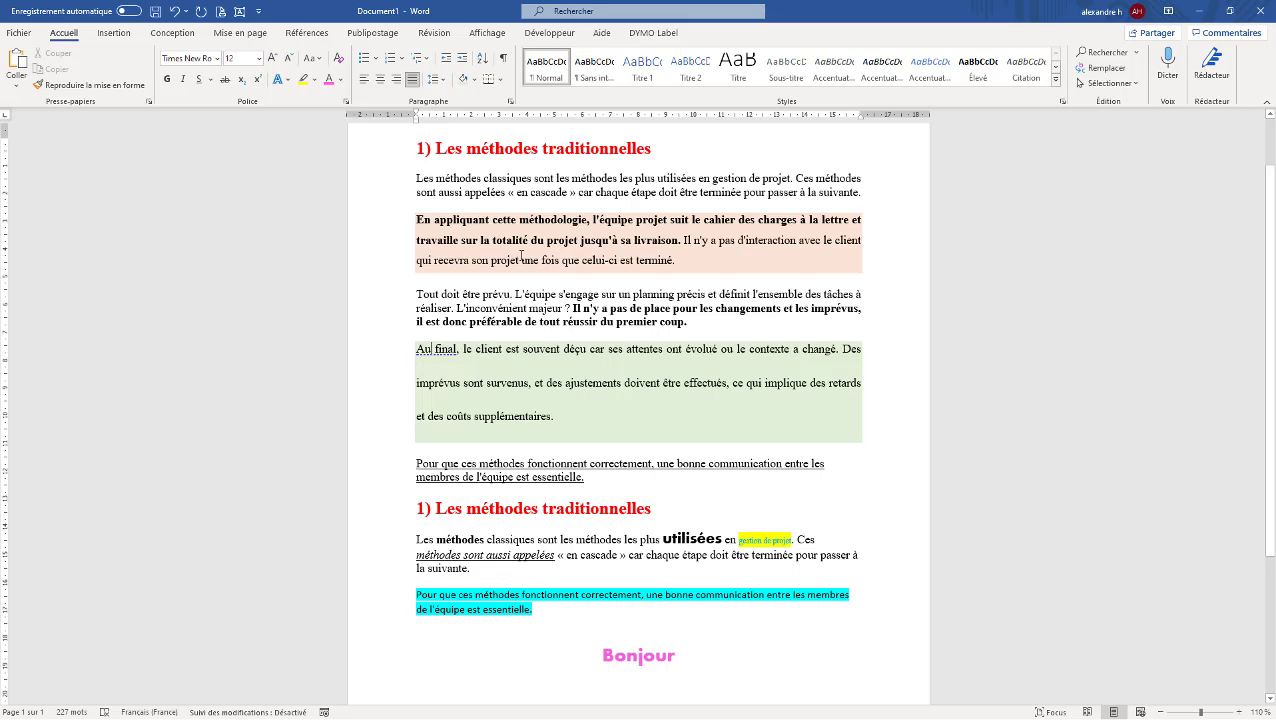
Set the line spacing of the turquoise-highlighted paragraph above "Bonjour" to 1,5
left_click_drag(684, 262, 416, 219)
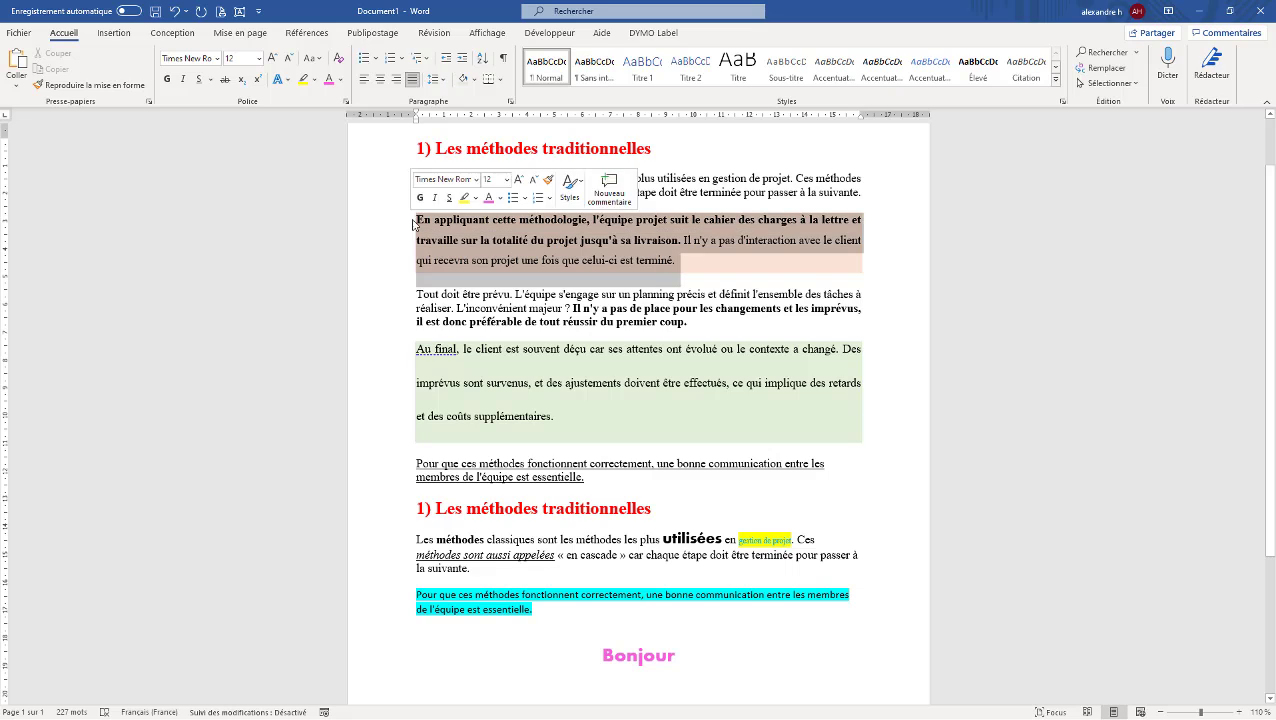
left_click_drag(536, 613, 417, 595)
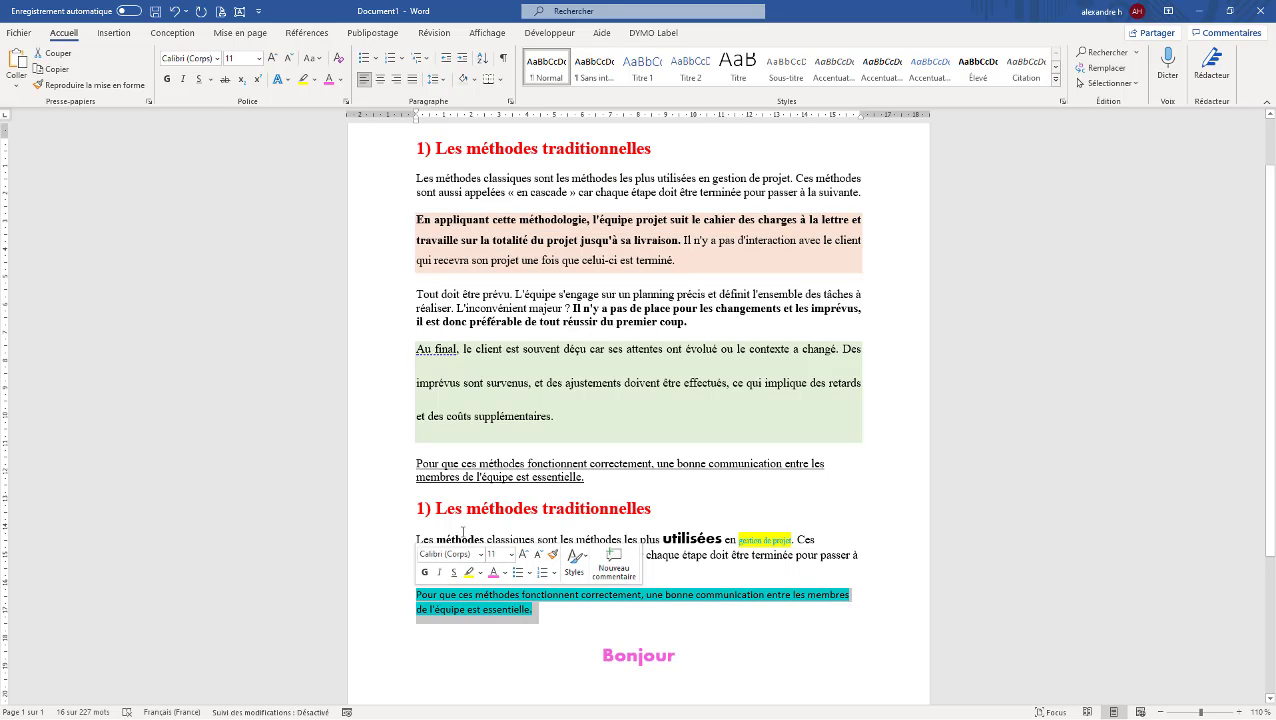
left_click(444, 80)
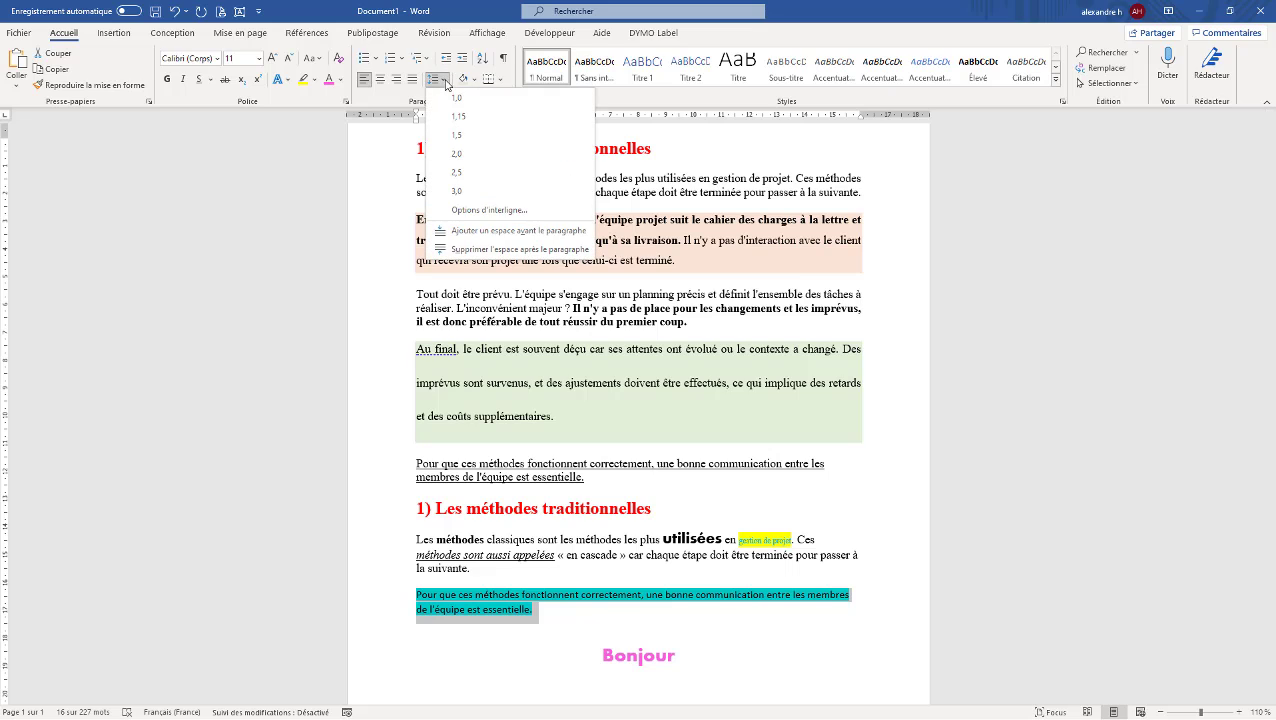
left_click(455, 136)
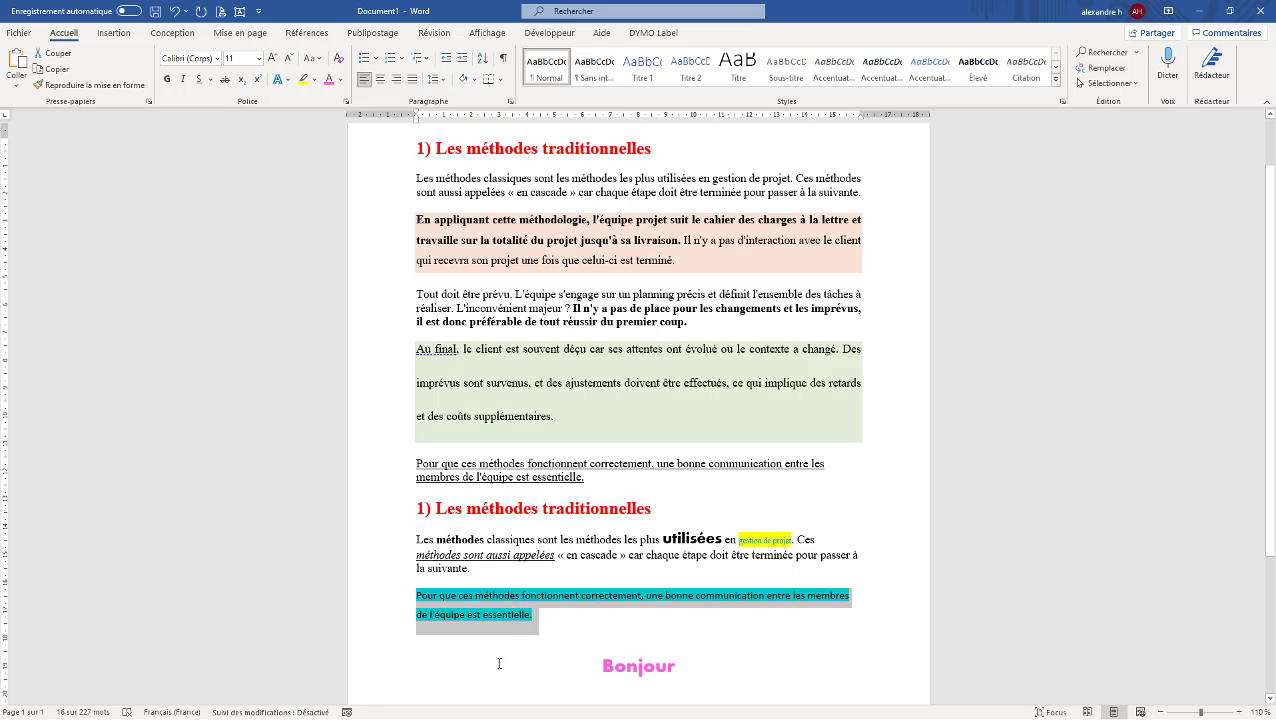
left_click(505, 633)
triple_click(527, 614)
left_click(440, 612)
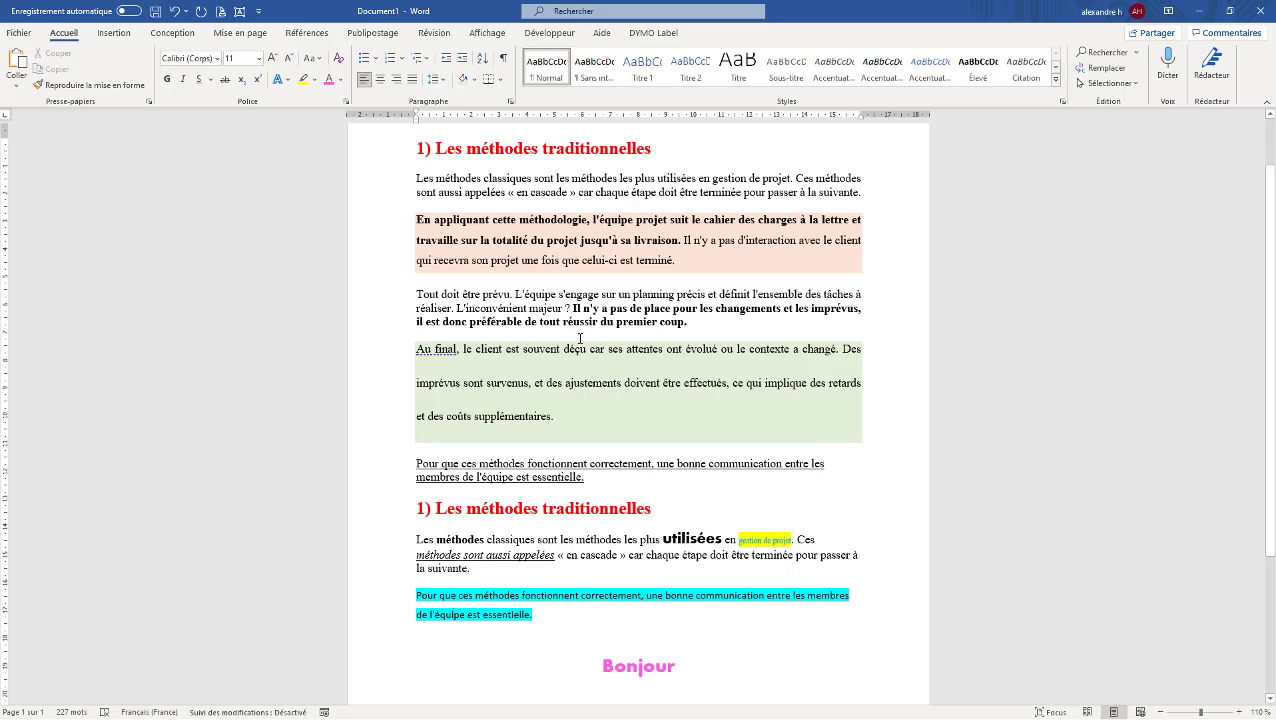
Clear all formatting from the "En appliquant cette méthodologie" paragraph and undo that clearing
left_click_drag(418, 215, 700, 266)
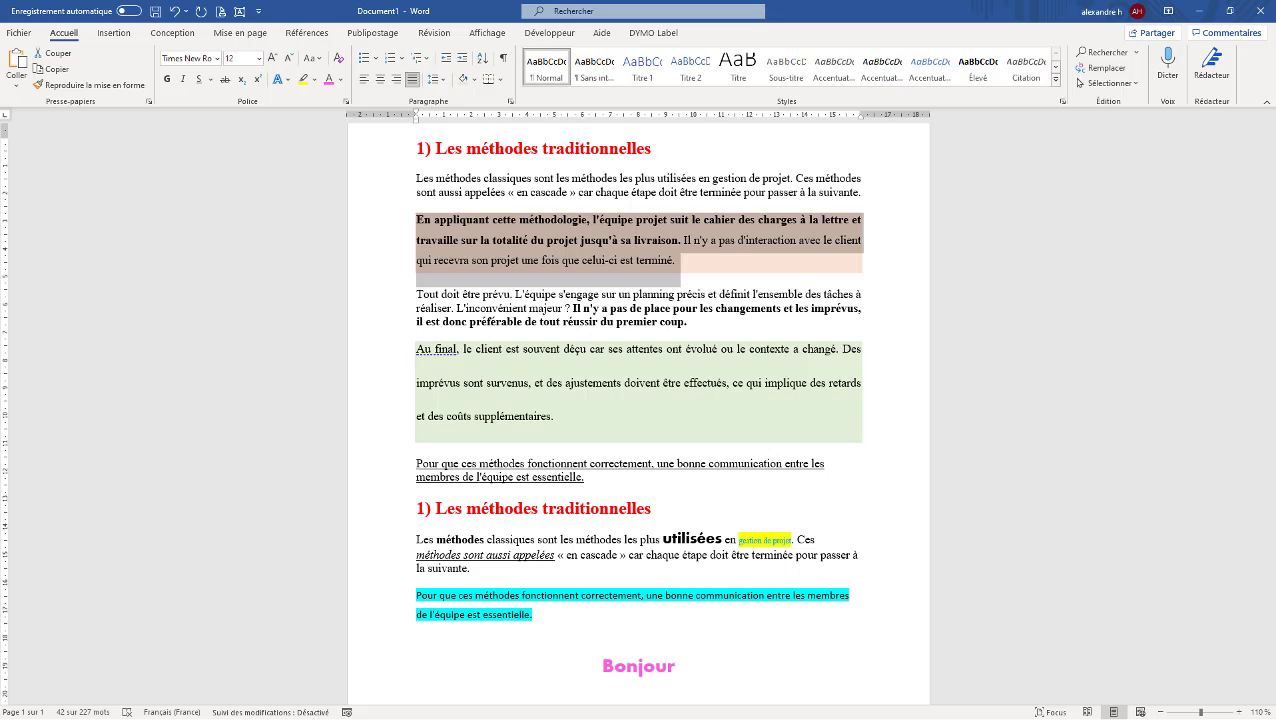
left_click(703, 268)
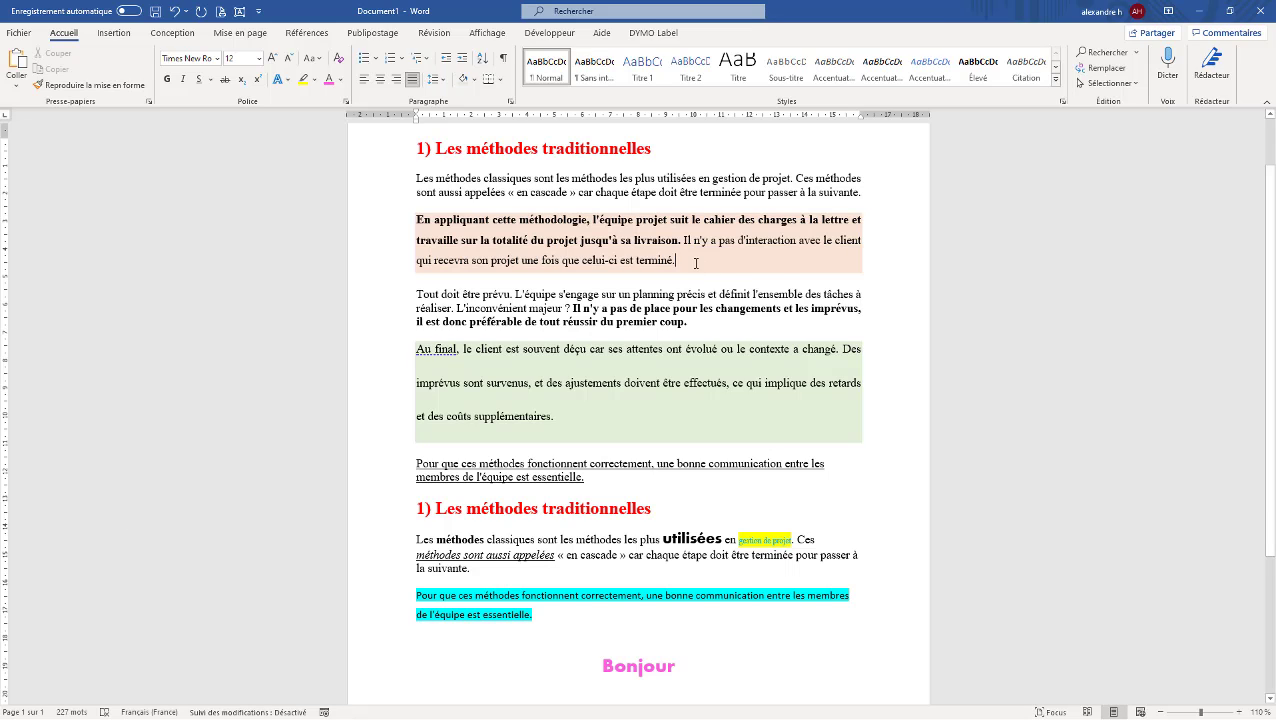
left_click_drag(696, 263, 413, 228)
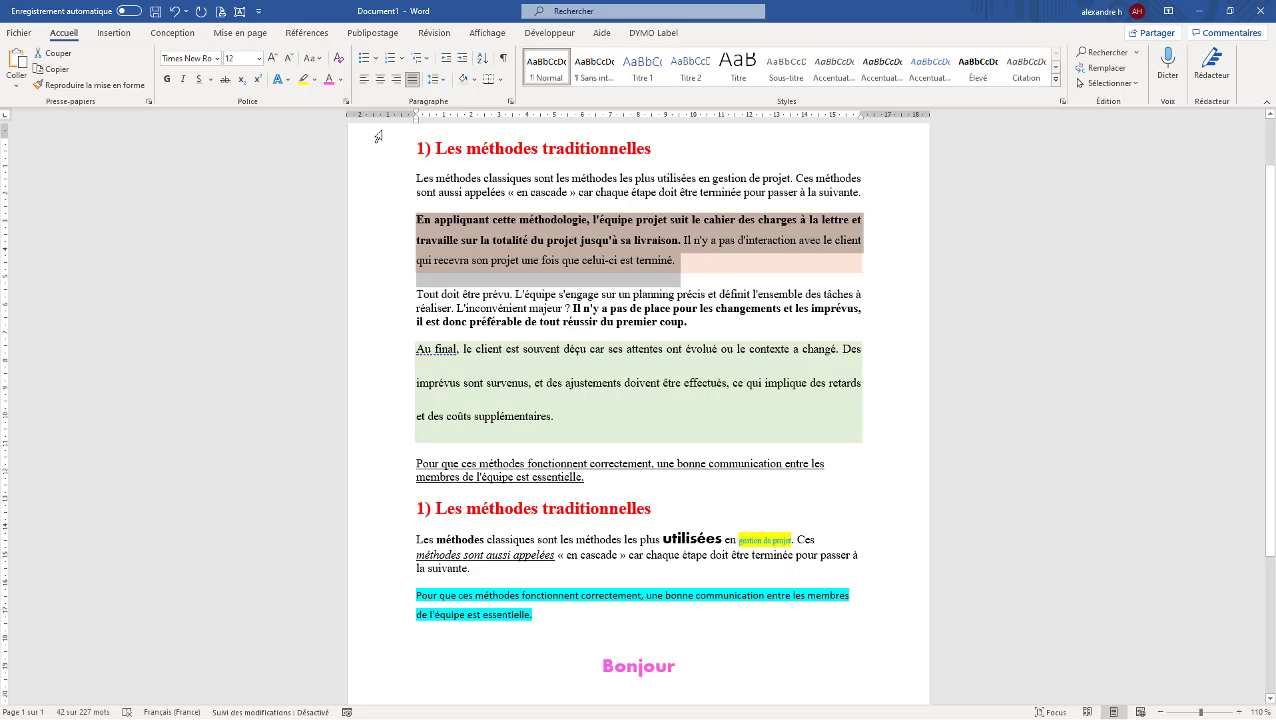
left_click(339, 58)
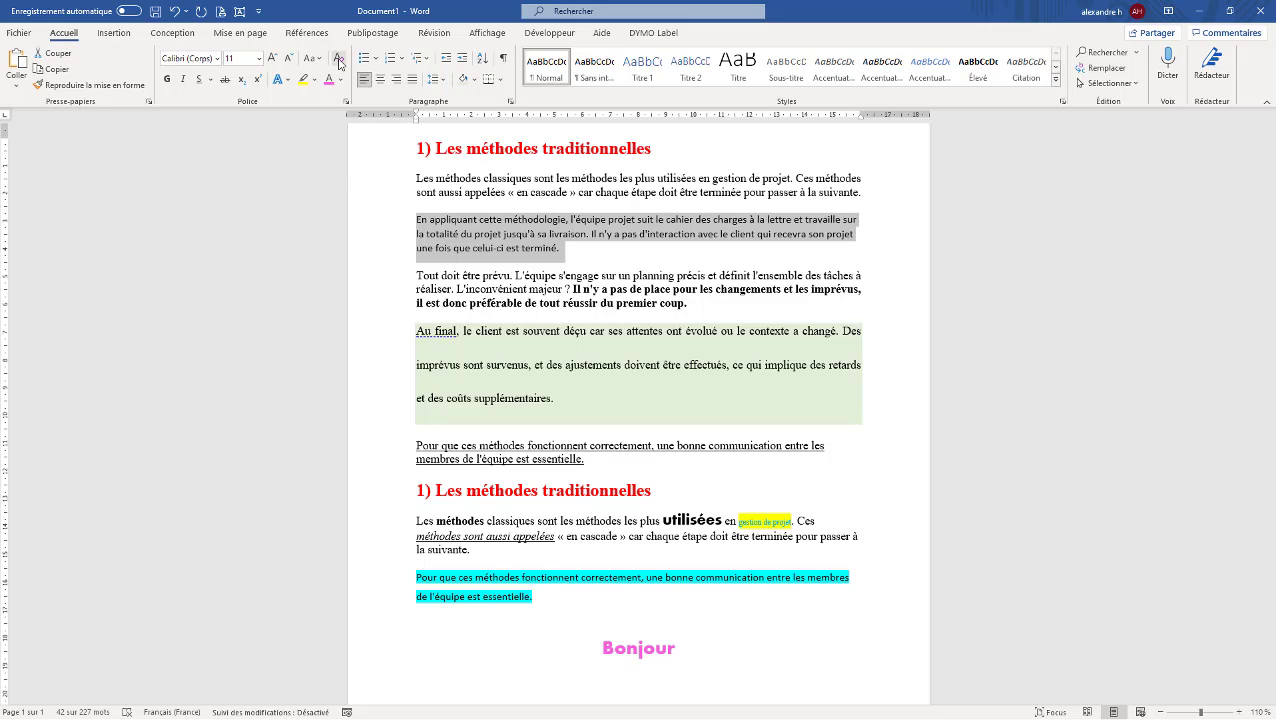
left_click(174, 11)
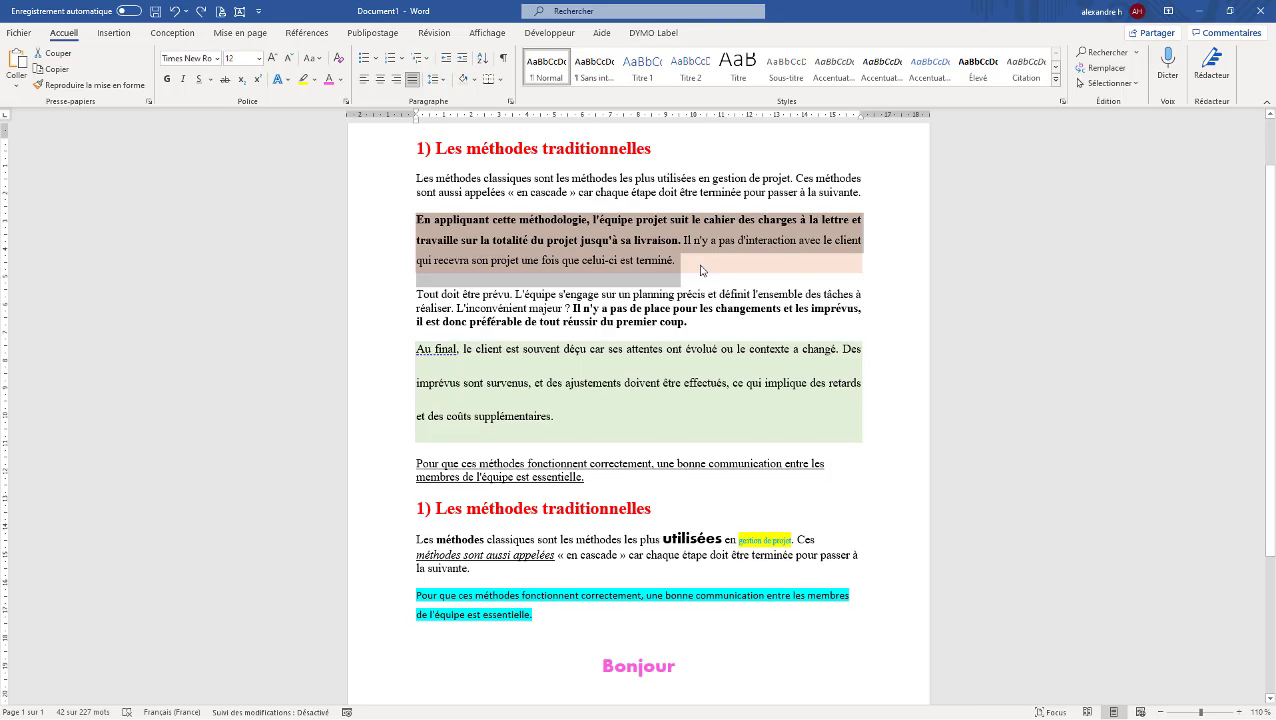
left_click(680, 242)
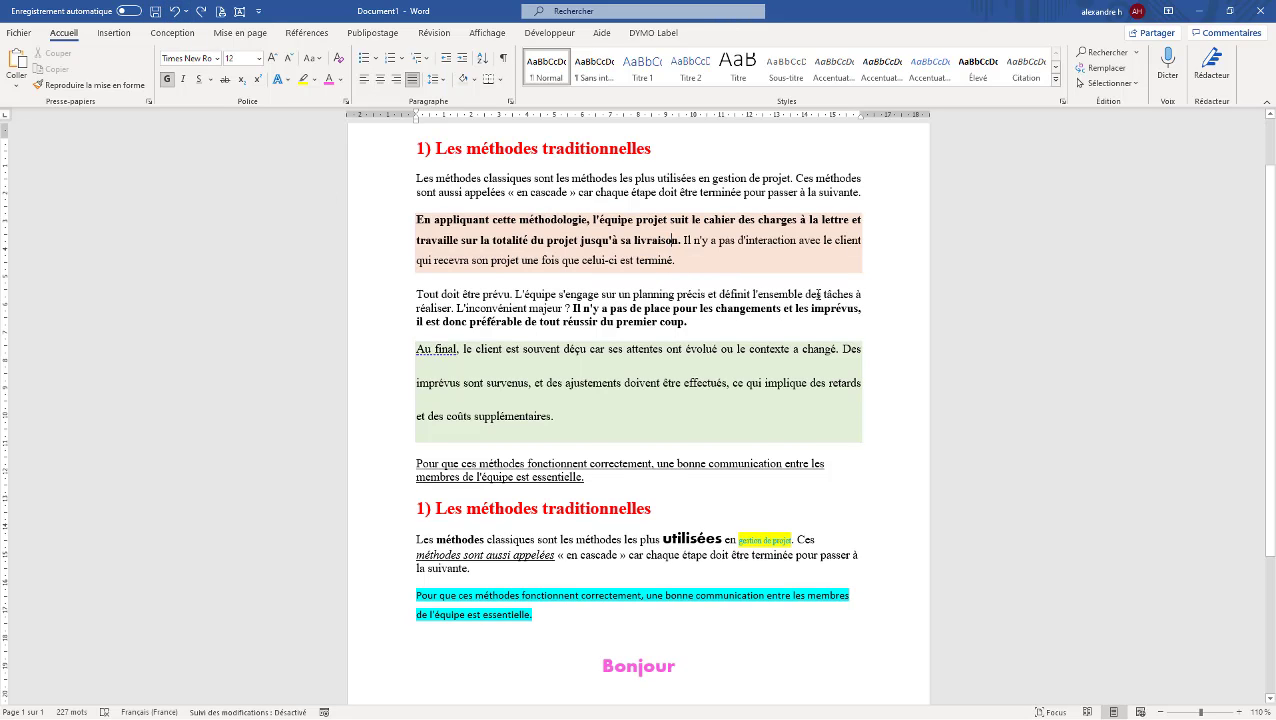
Remove only the shading from the "En appliquant cette méthodologie" paragraph by choosing Aucune couleur
left_click_drag(679, 262, 417, 222)
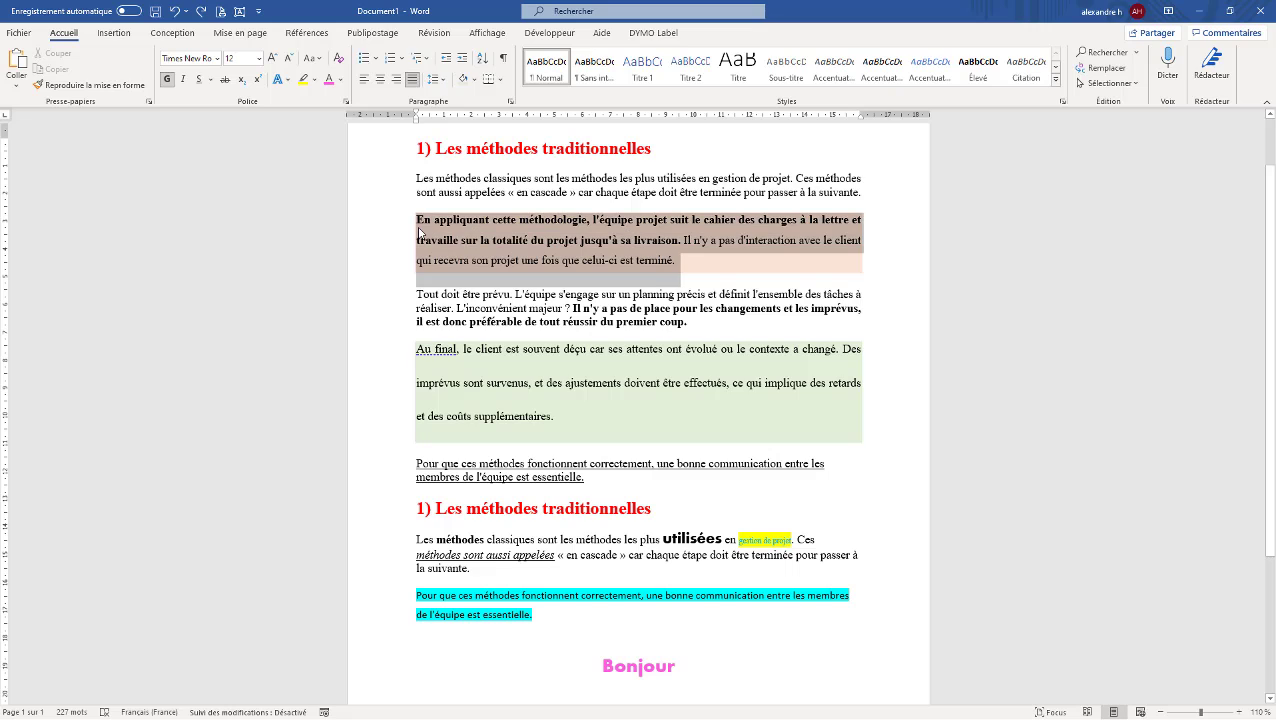
left_click(474, 79)
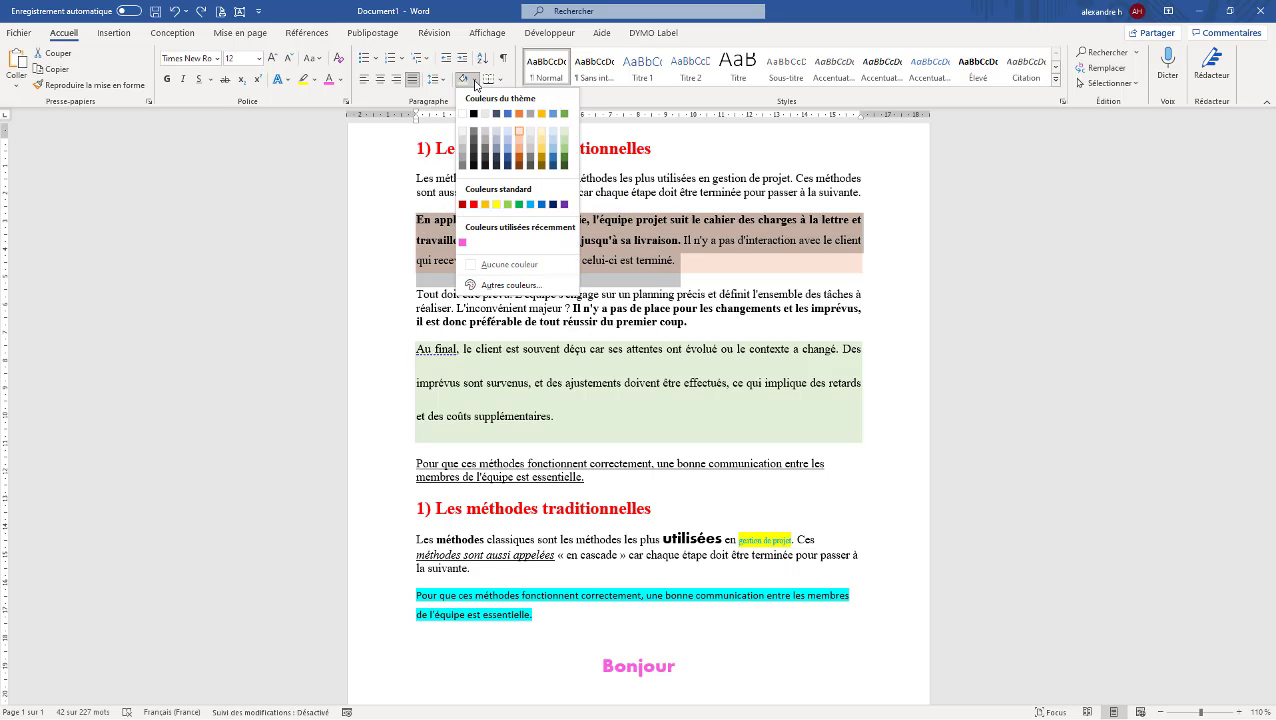
left_click(501, 269)
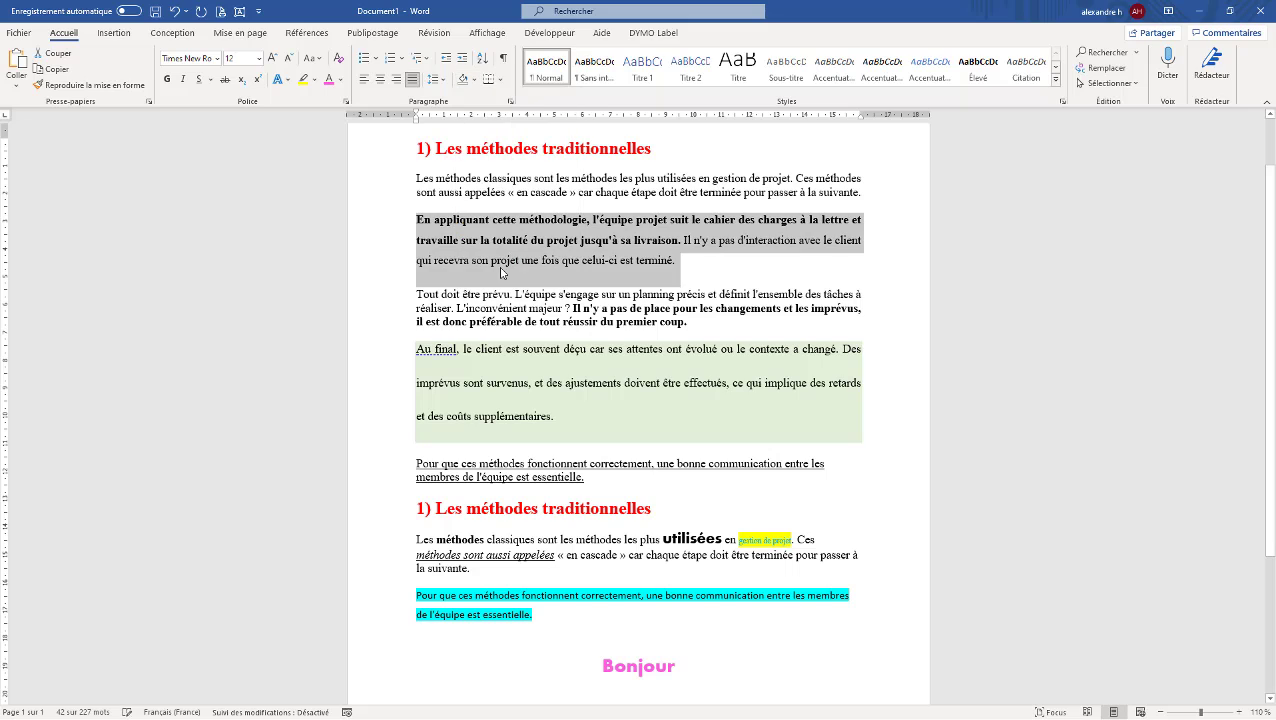
Remove the shading from the "Au final, le client" paragraph with Aucune couleur and undo that removal
left_click(693, 244)
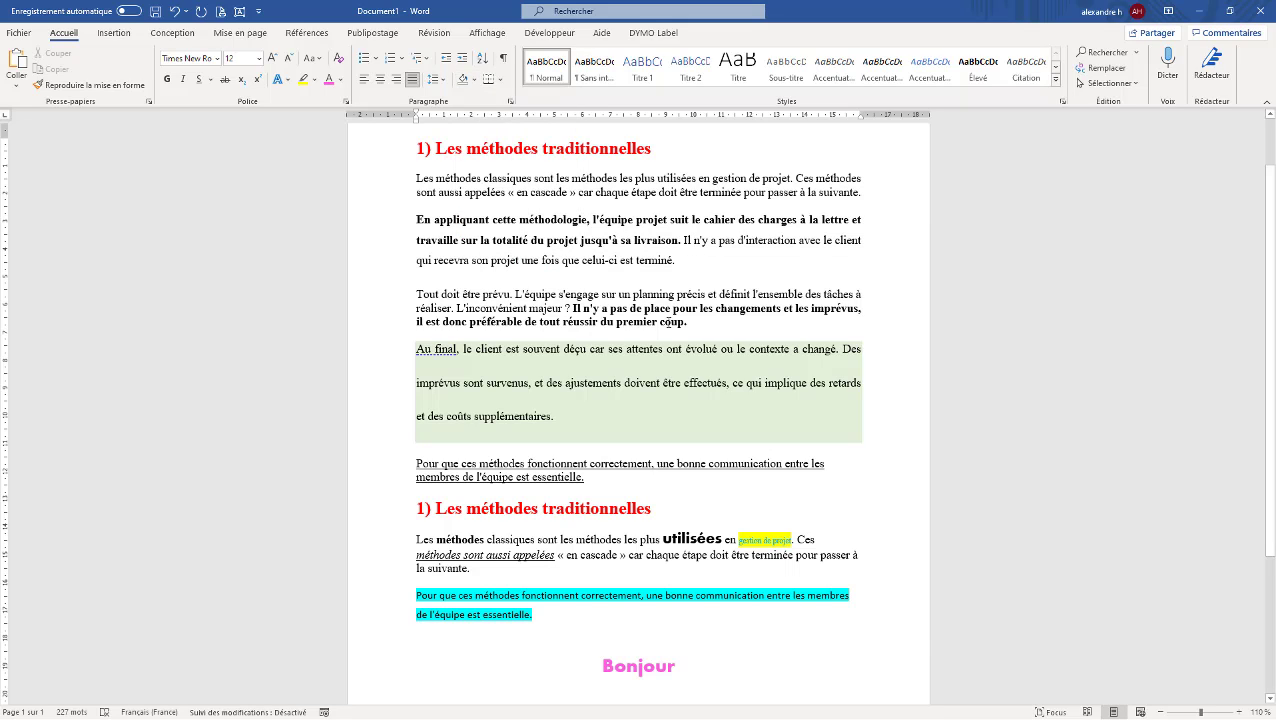
left_click_drag(565, 424, 414, 345)
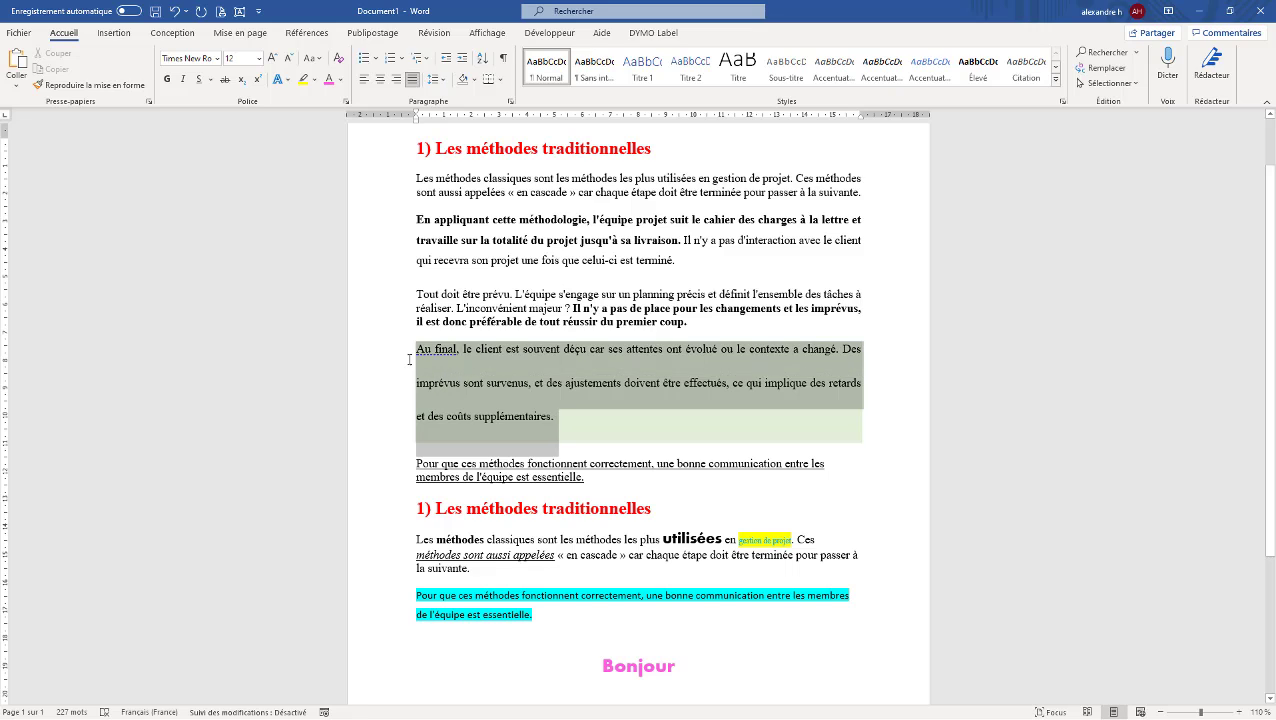
left_click(476, 80)
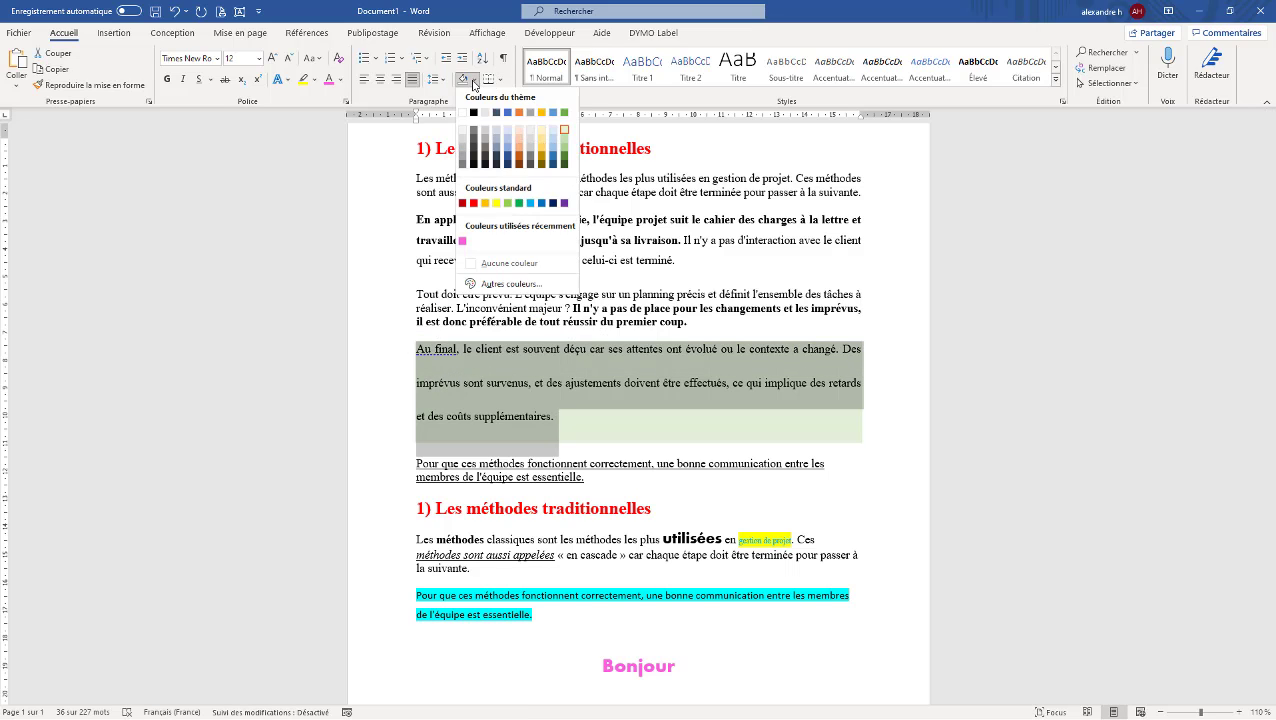
left_click(495, 270)
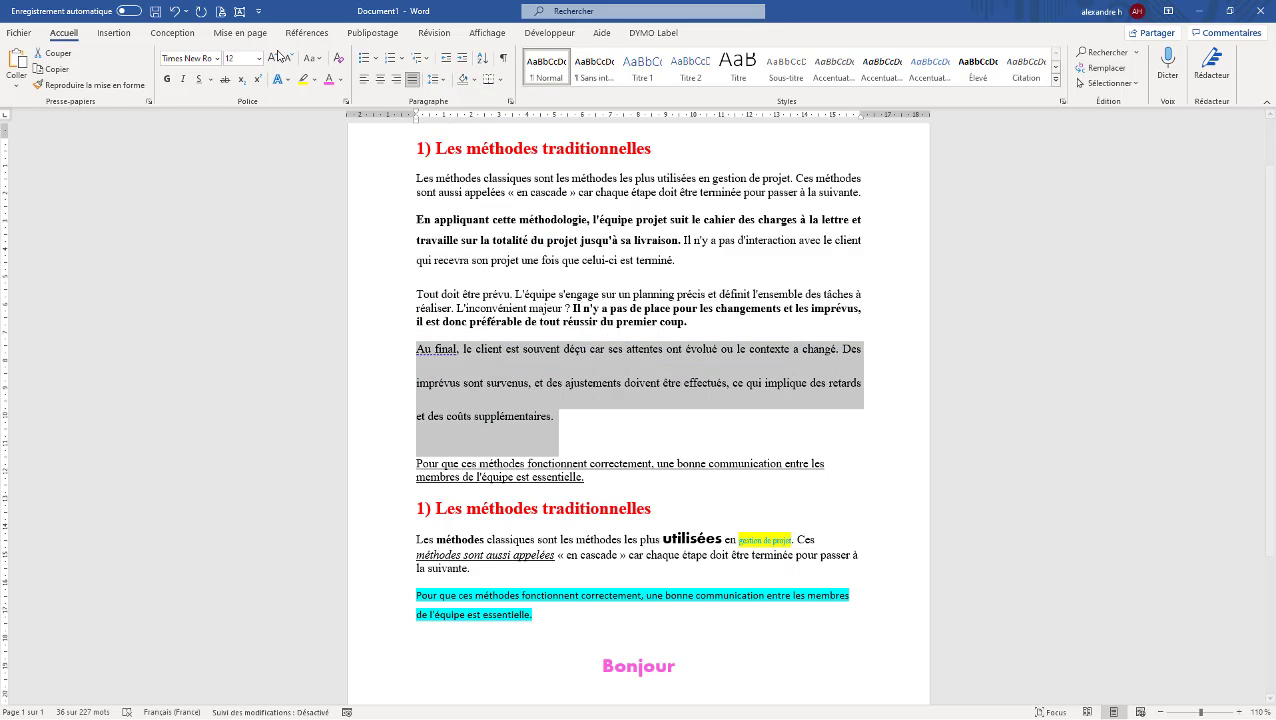
left_click(176, 11)
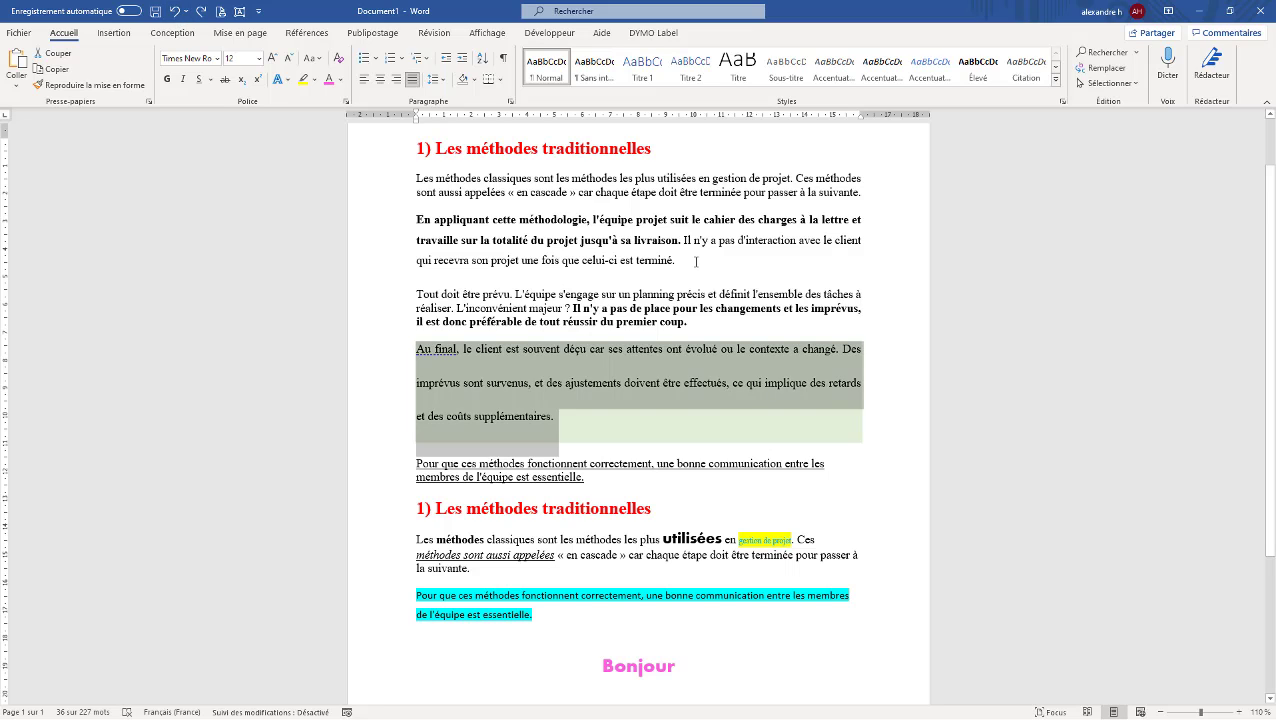
Shade the "En appliquant cette méthodologie" paragraph with the lightest orange theme colour and deselect the text
left_click_drag(696, 262, 417, 221)
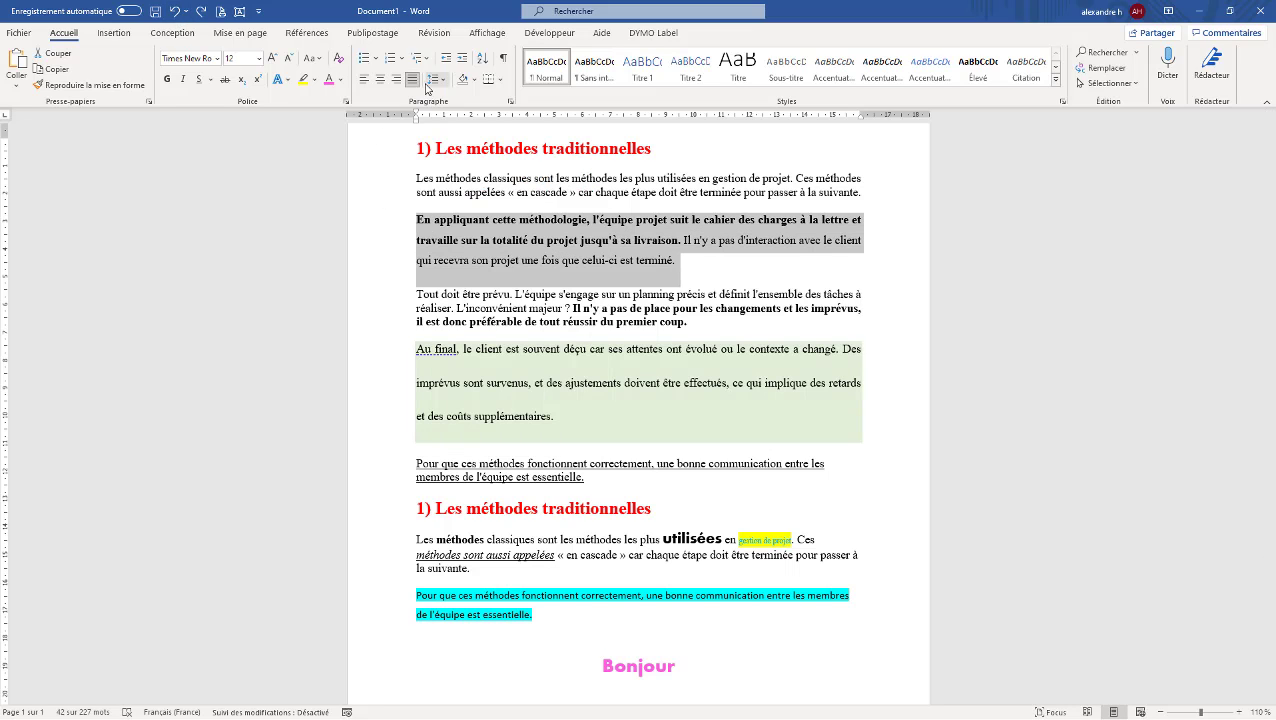
left_click(474, 80)
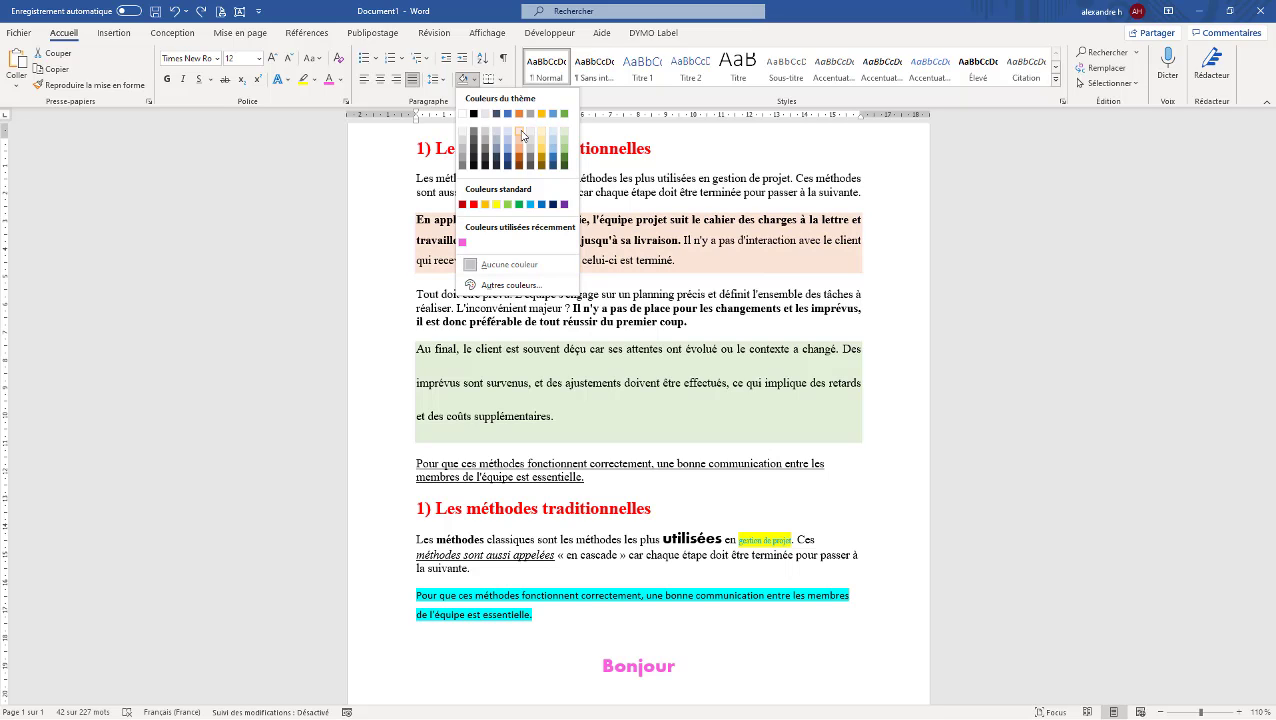
left_click(521, 132)
key("Right")
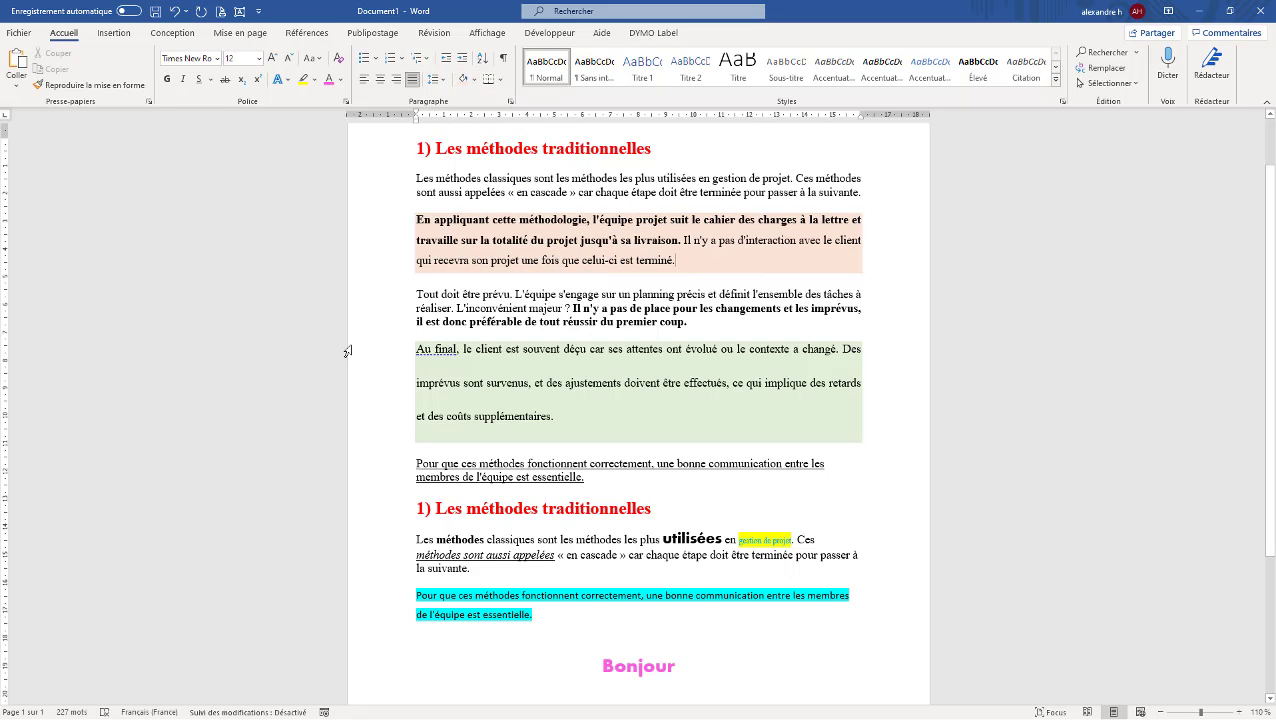